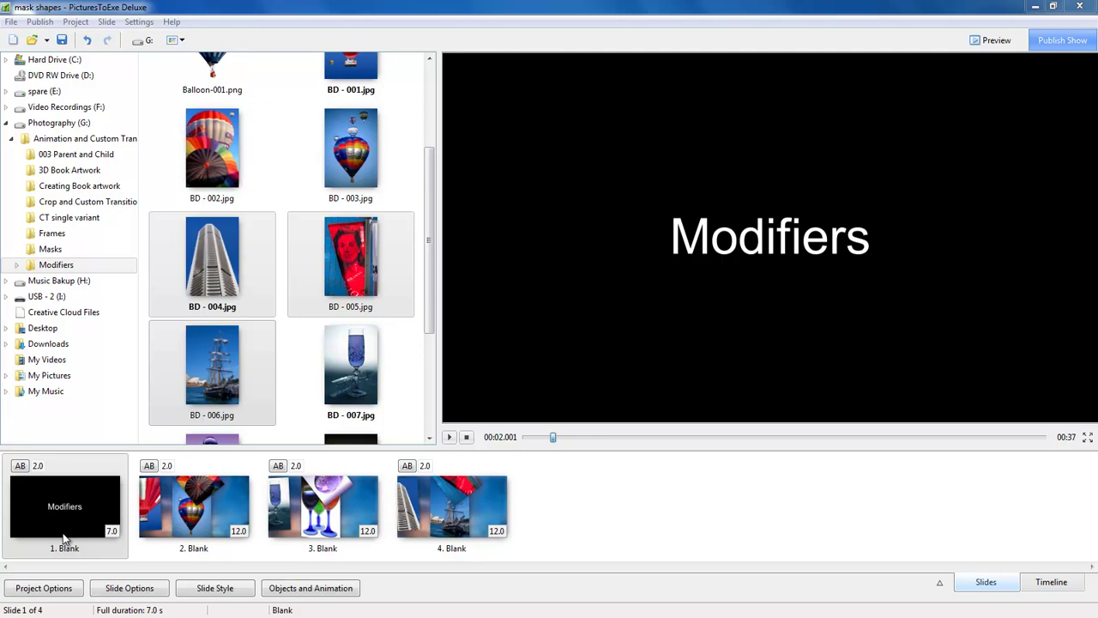
Preview the example show from the first slide and play the third slide's object animation
click(64, 539)
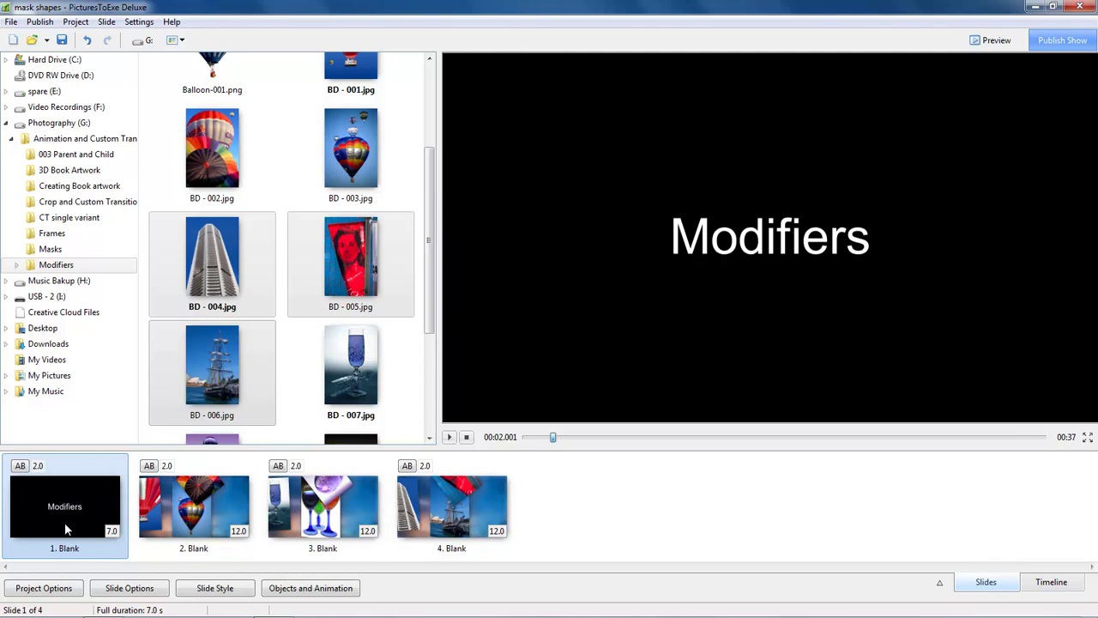
key(space)
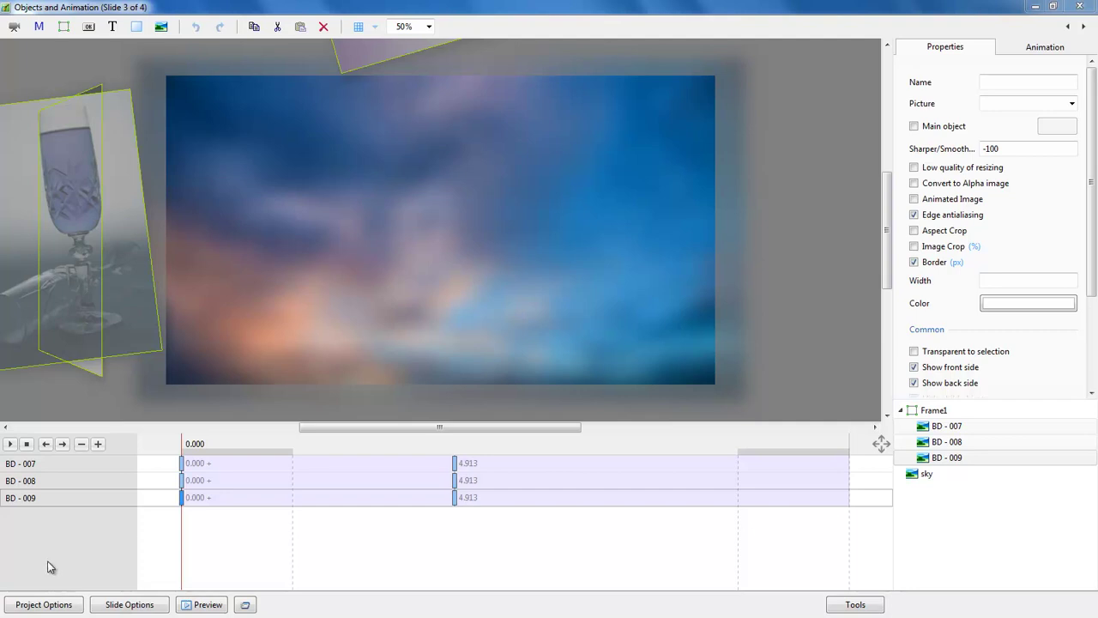
click(10, 445)
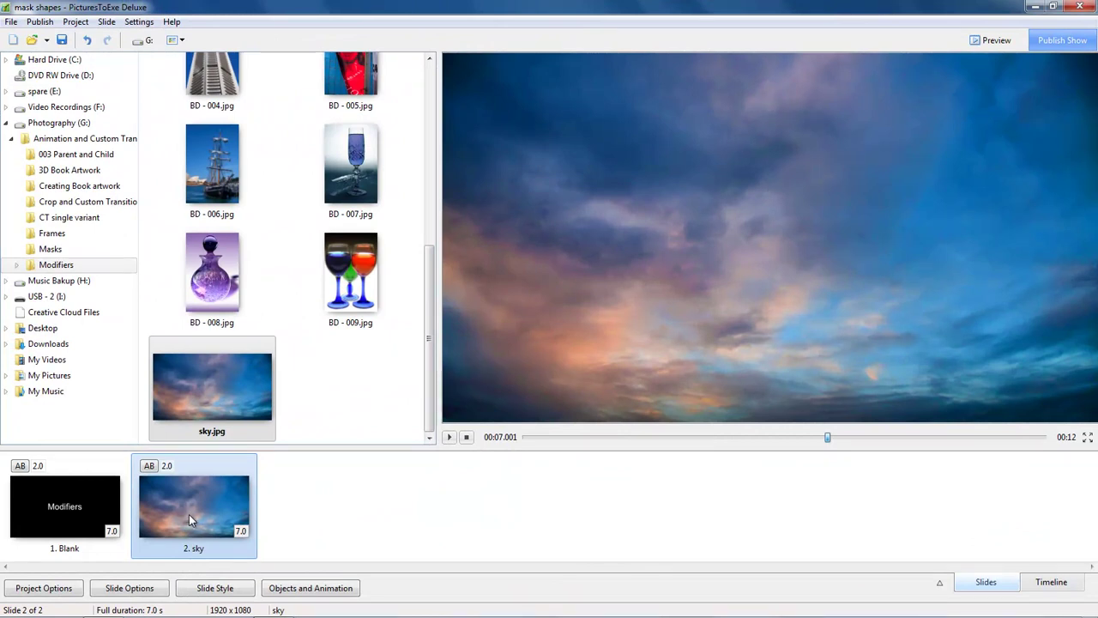
Add the Balloon-001 image to the sky slide in Objects and Animation and set its zoom to Original Size
click(315, 593)
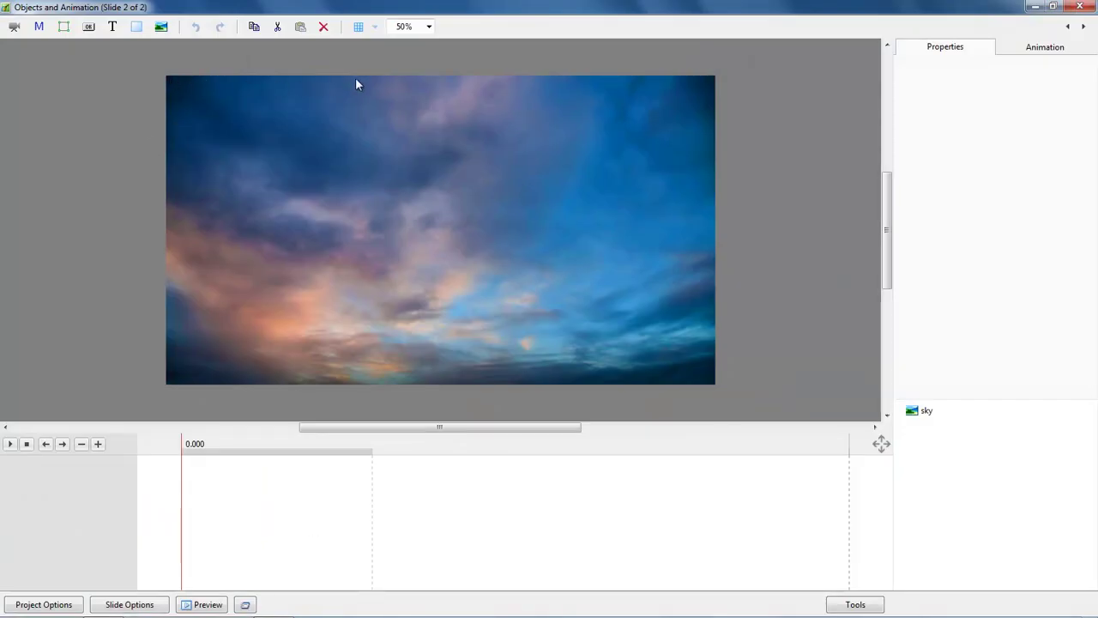
click(161, 27)
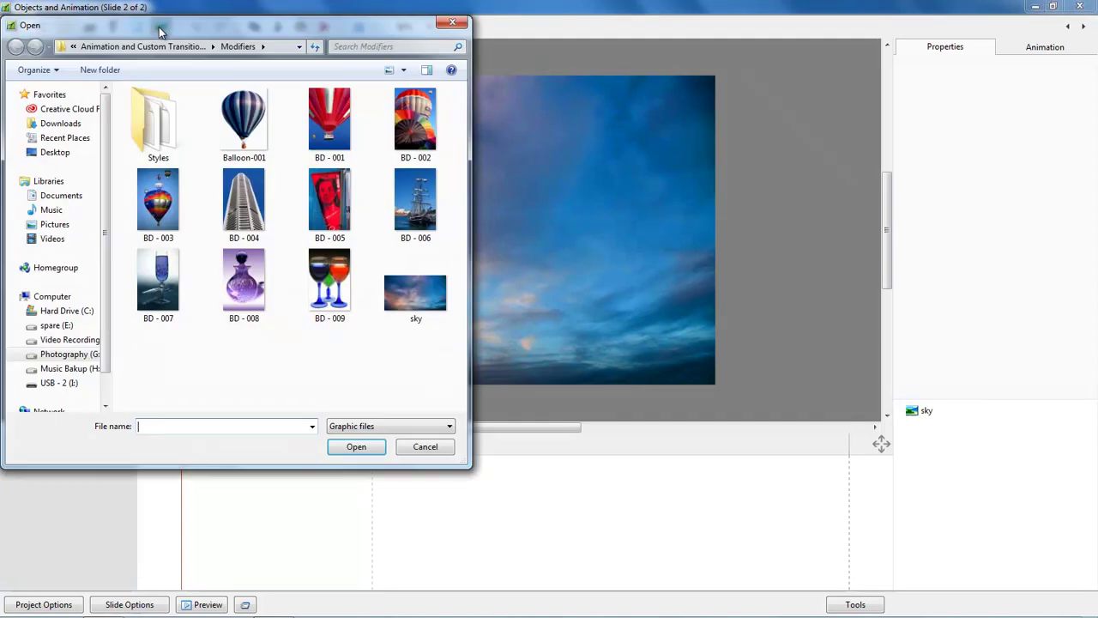
double_click(248, 114)
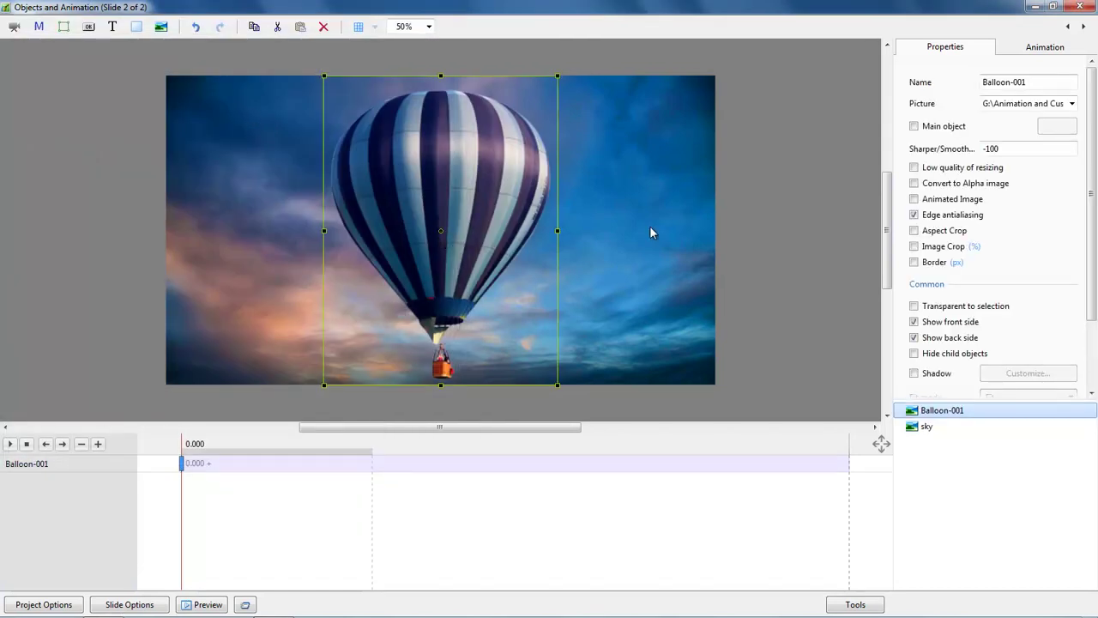
click(1029, 52)
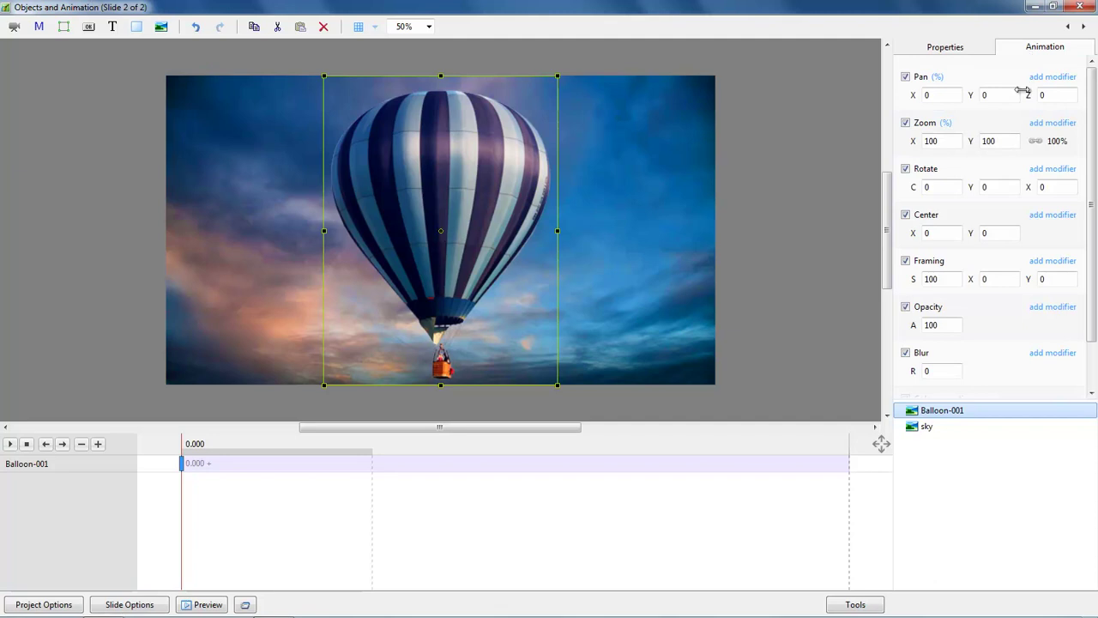
click(1059, 143)
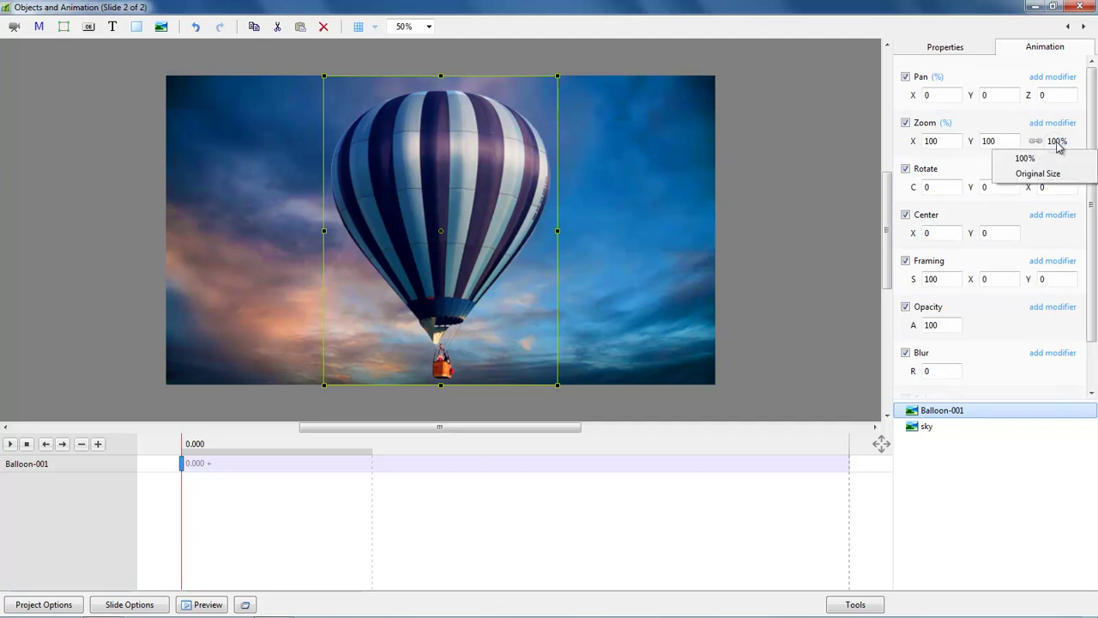
click(1036, 174)
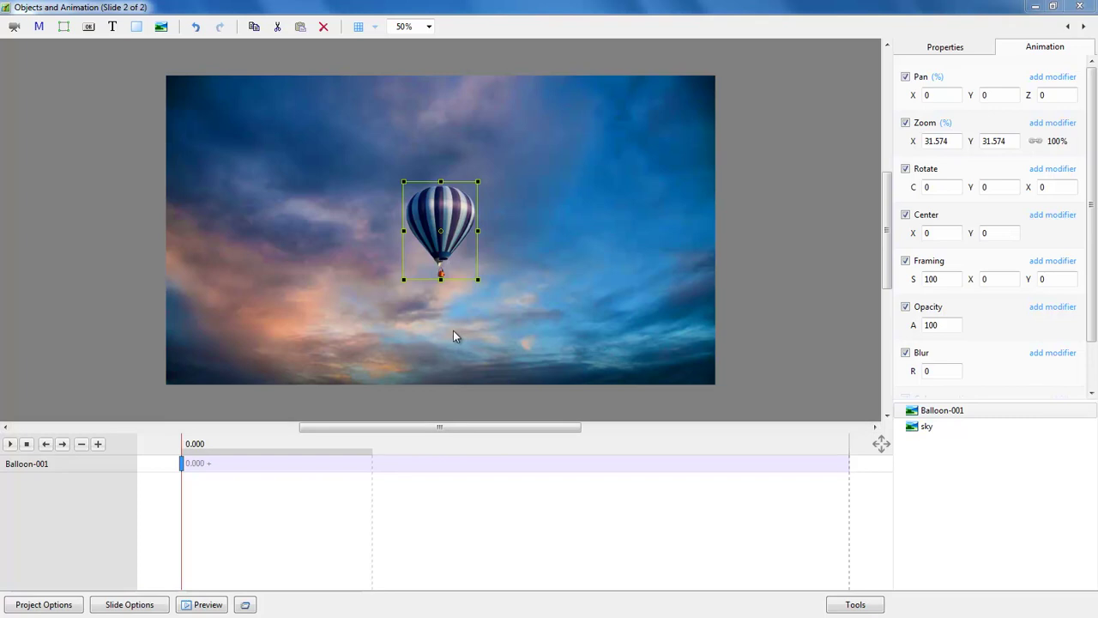
Add a rectangle, shrink it to about 22% zoom, move it beside the balloon and delete it
click(138, 116)
click(136, 27)
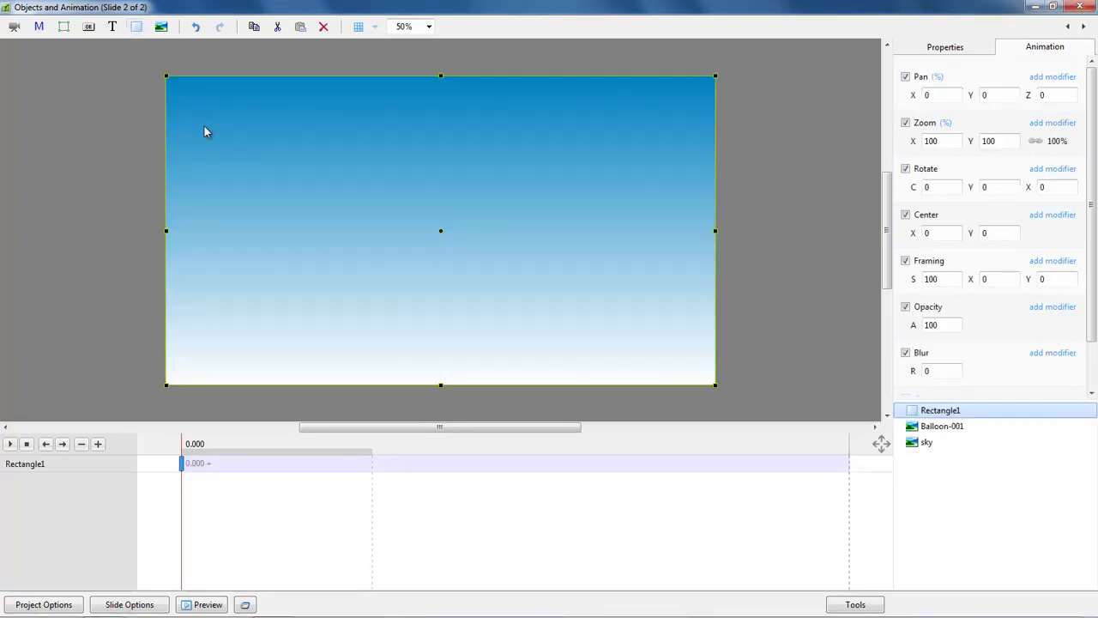
drag(716, 76, 500, 196)
drag(479, 238, 350, 240)
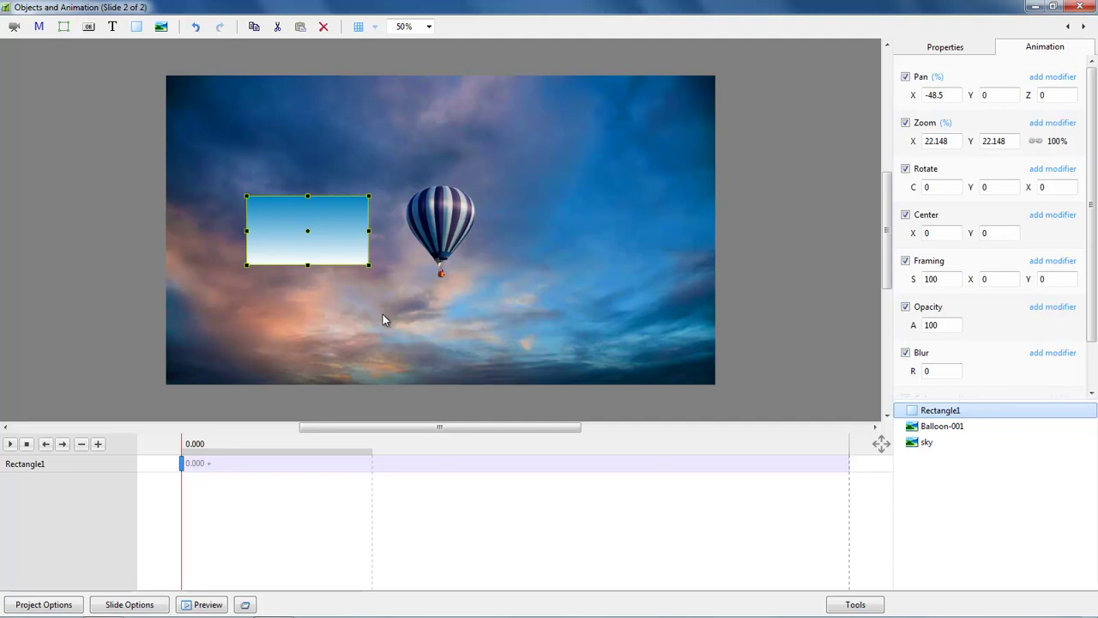
key(Delete)
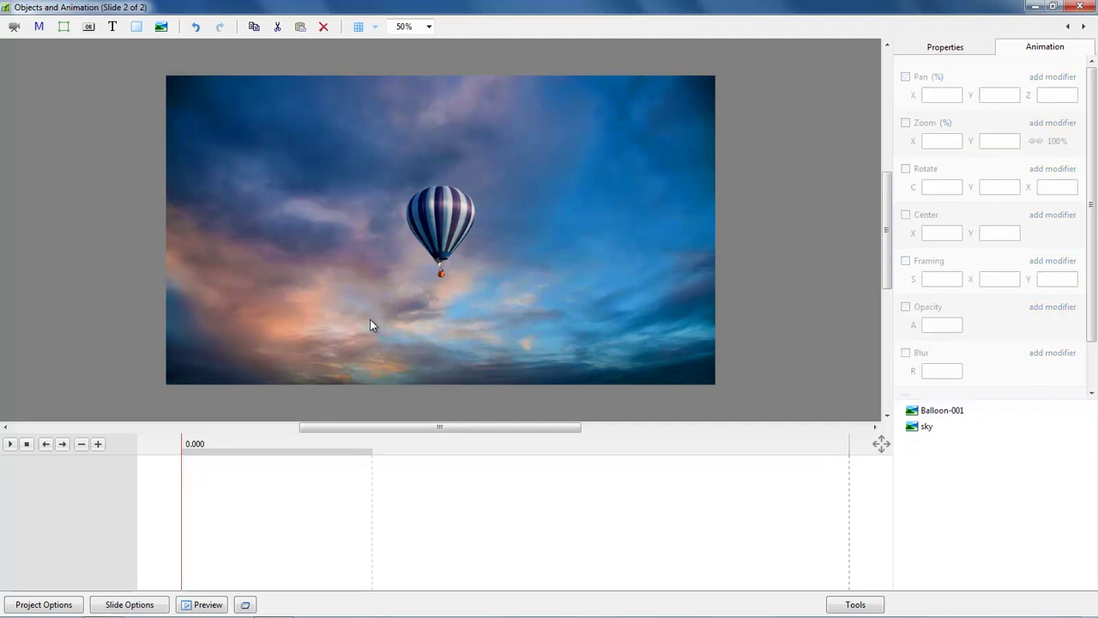
Add an Oscillation modifier to the balloon's Pan X
click(445, 218)
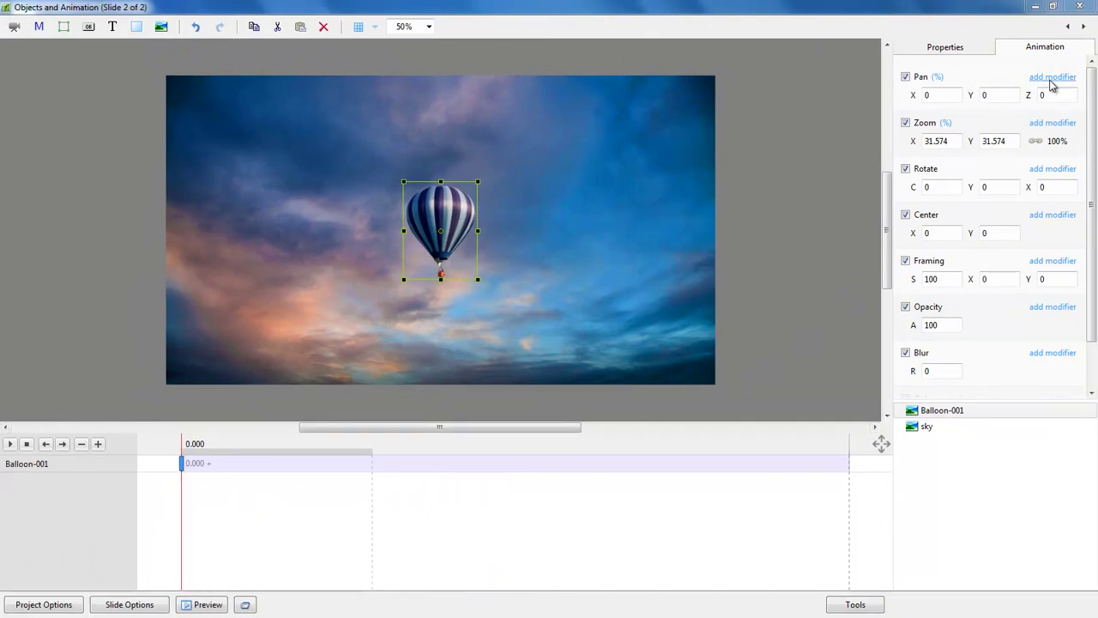
click(1050, 77)
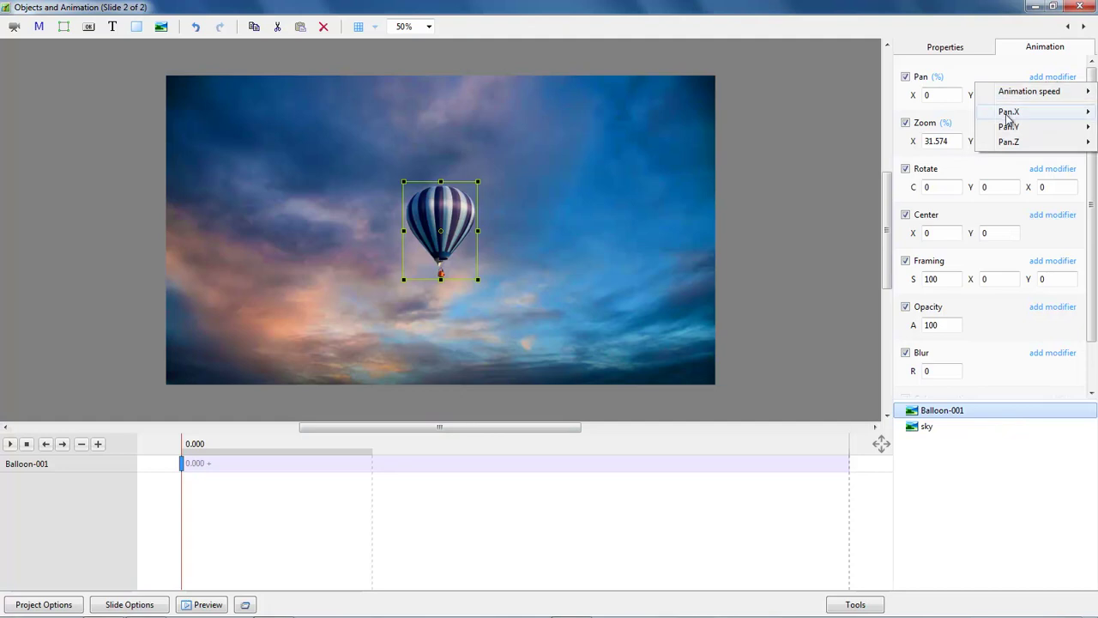
mouse_move(1008, 116)
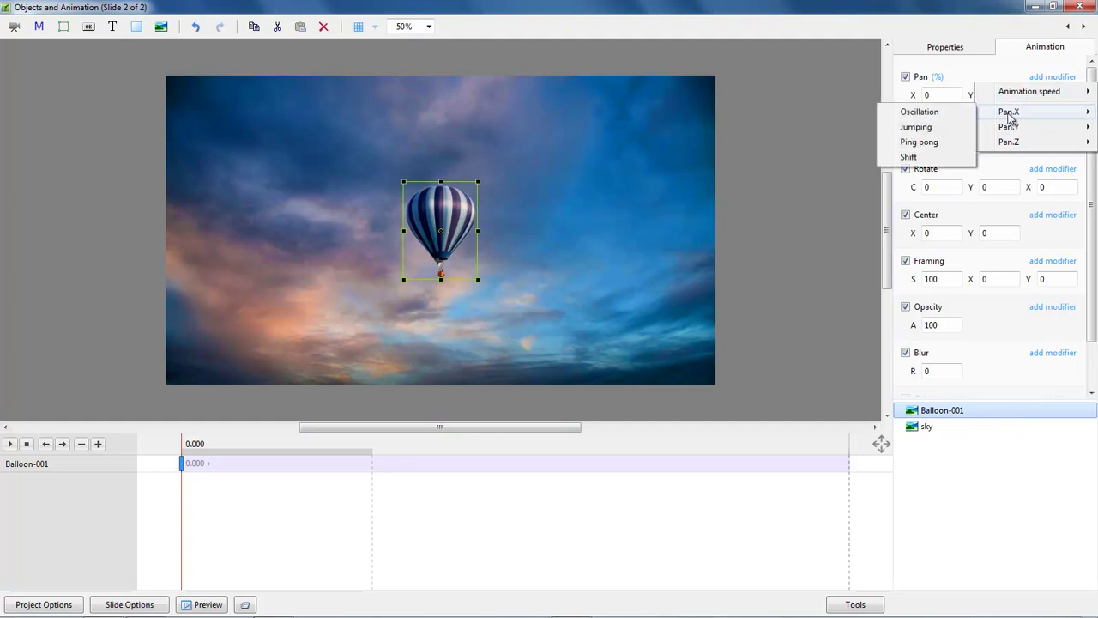
click(922, 113)
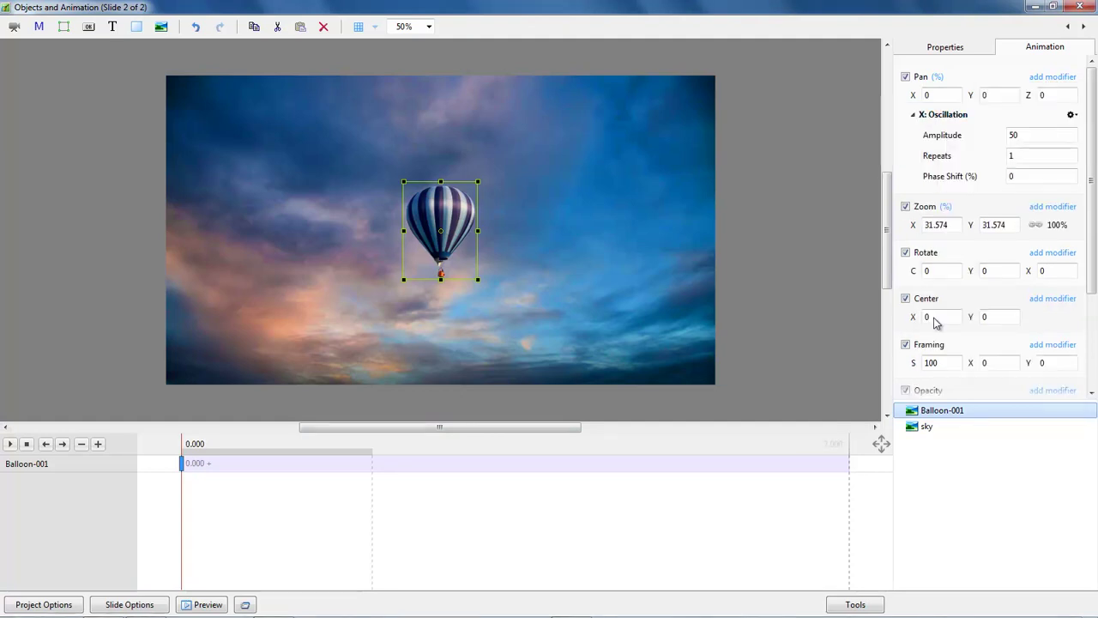
Examine the X Oscillation modifier's settings and options, and play the balloon's animation from the start
key(End)
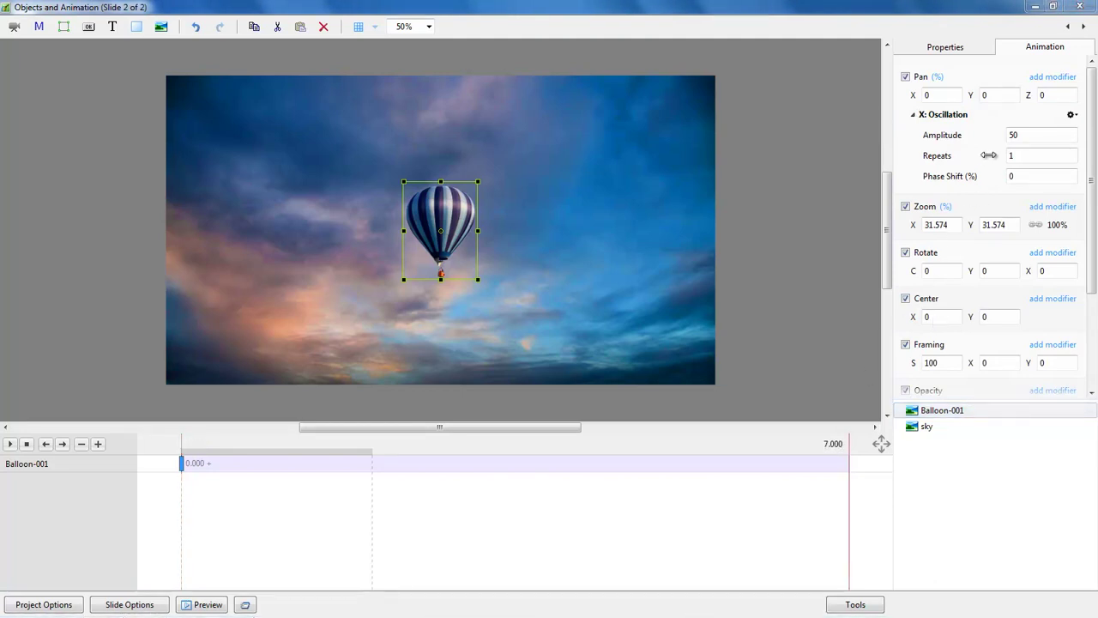
click(912, 115)
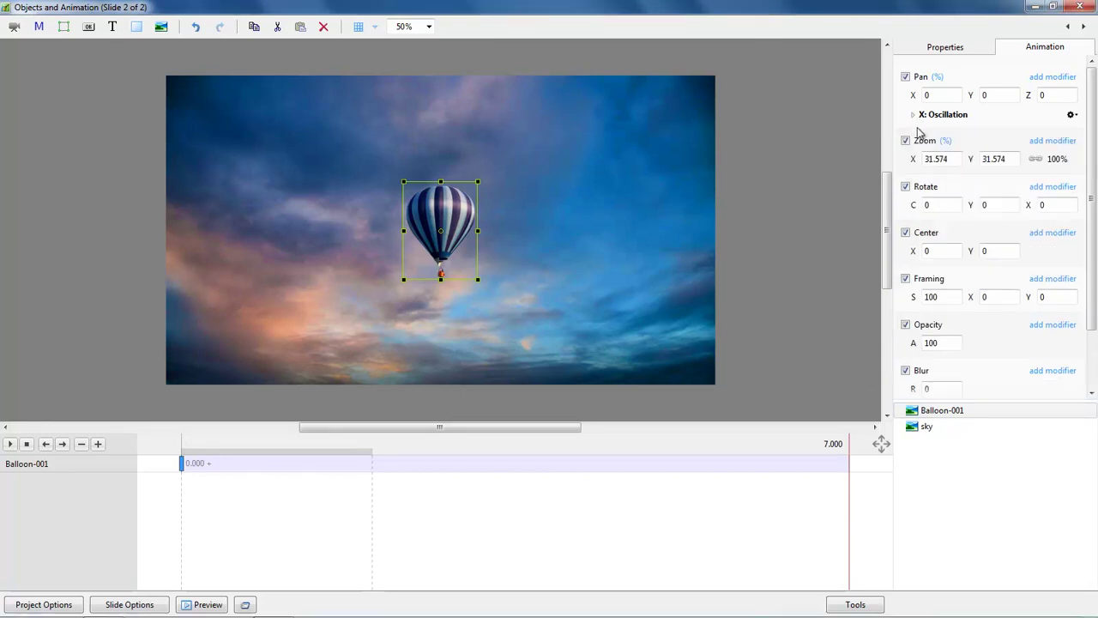
click(913, 116)
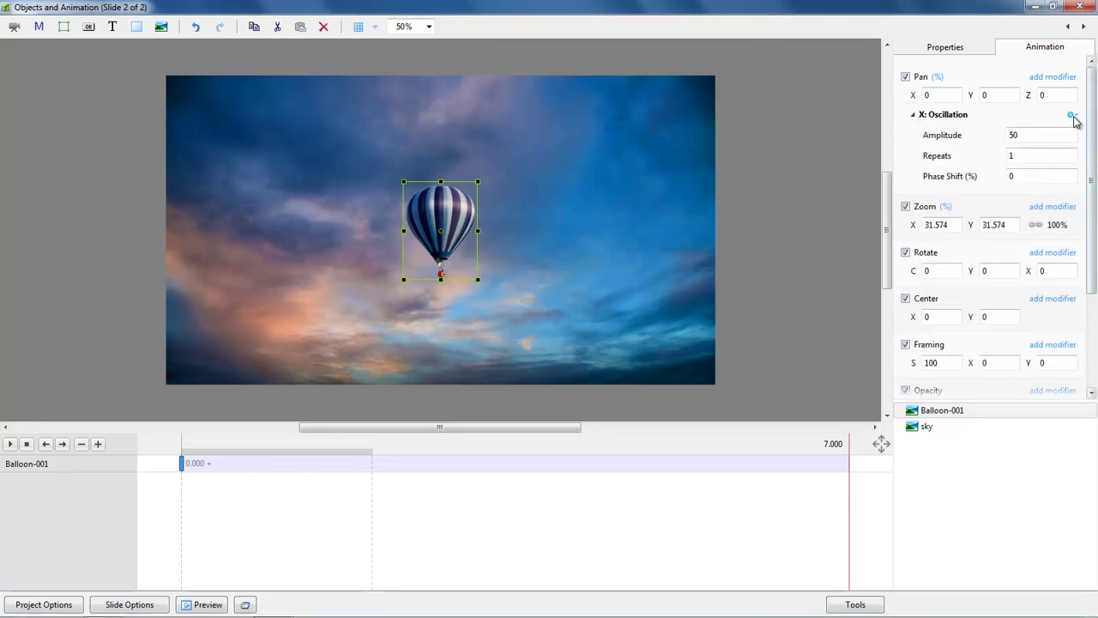
click(1072, 116)
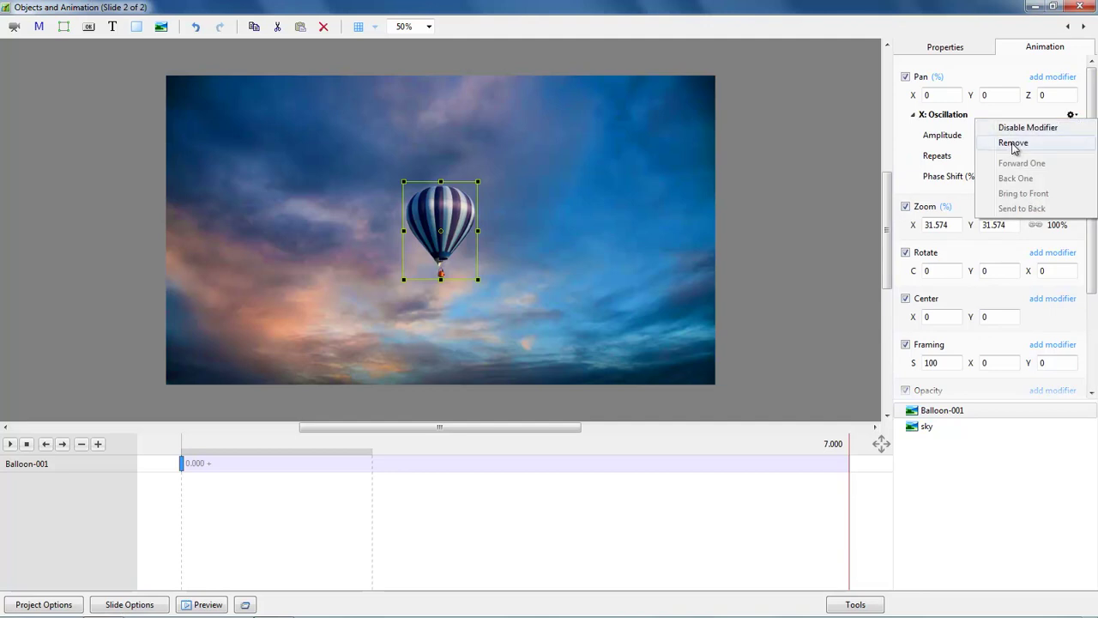
click(909, 148)
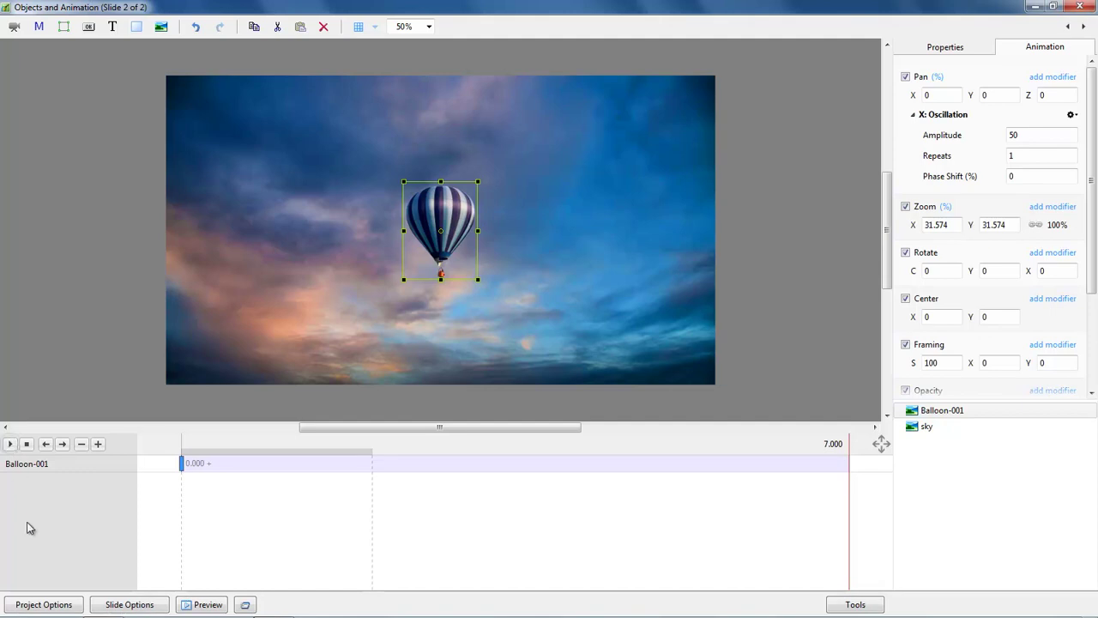
click(183, 459)
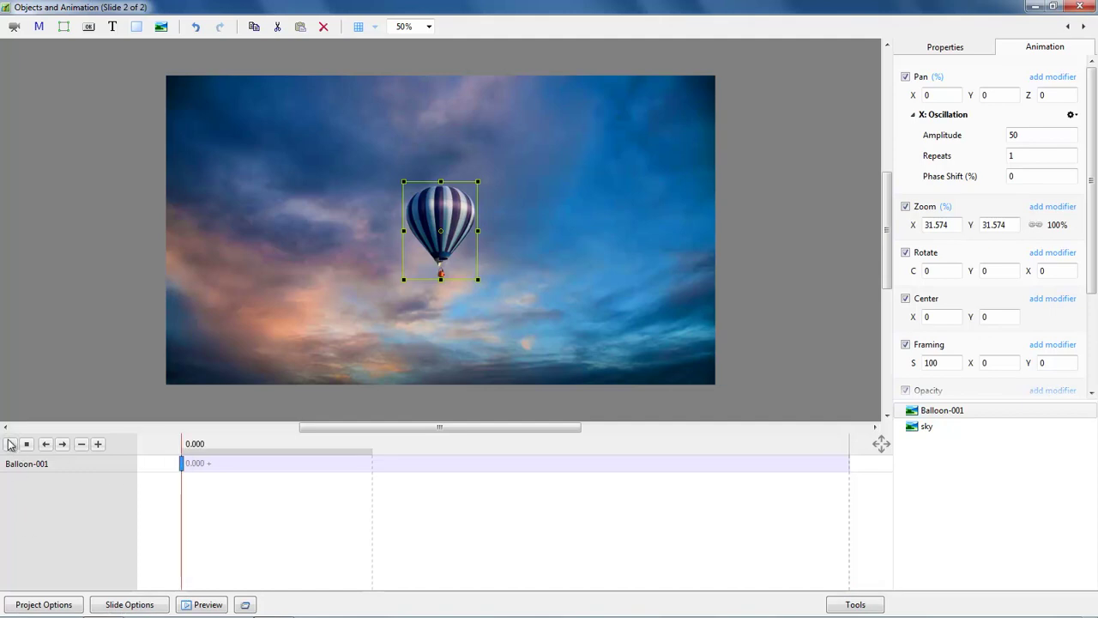
click(11, 444)
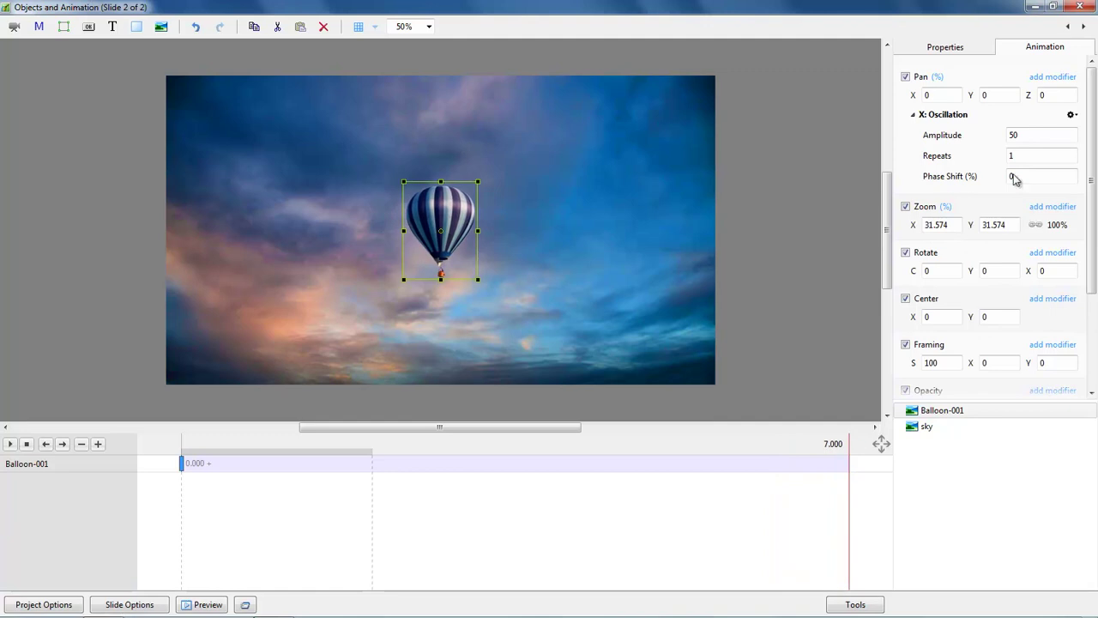
Remove the X Oscillation modifier from the balloon and add an Oscillation modifier to Pan Y
click(1071, 114)
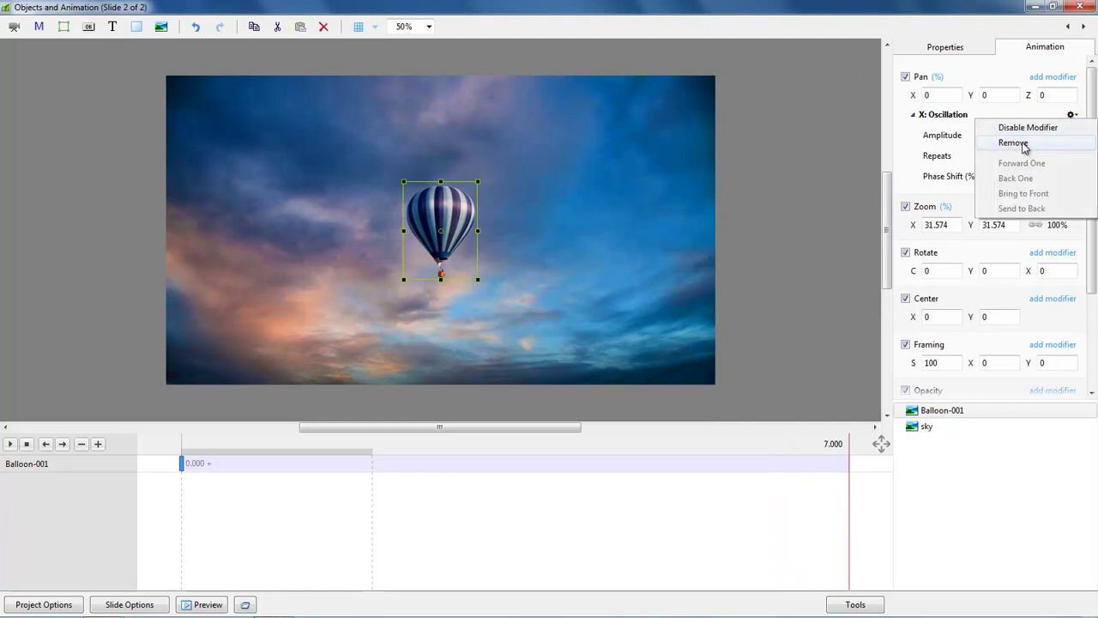
click(1032, 142)
click(1052, 77)
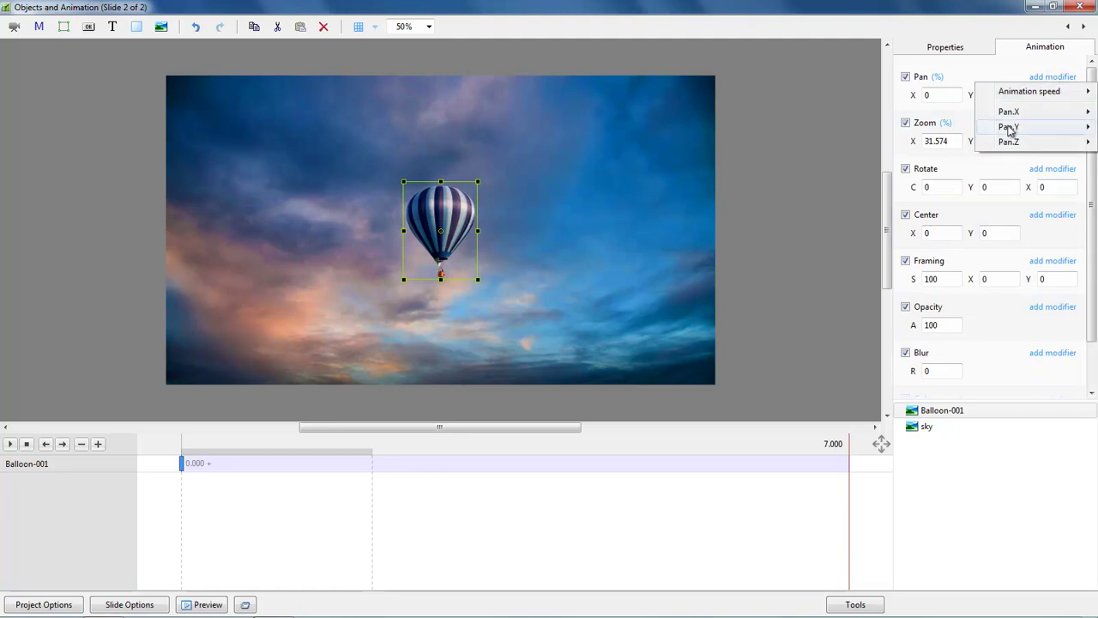
mouse_move(1013, 128)
click(918, 128)
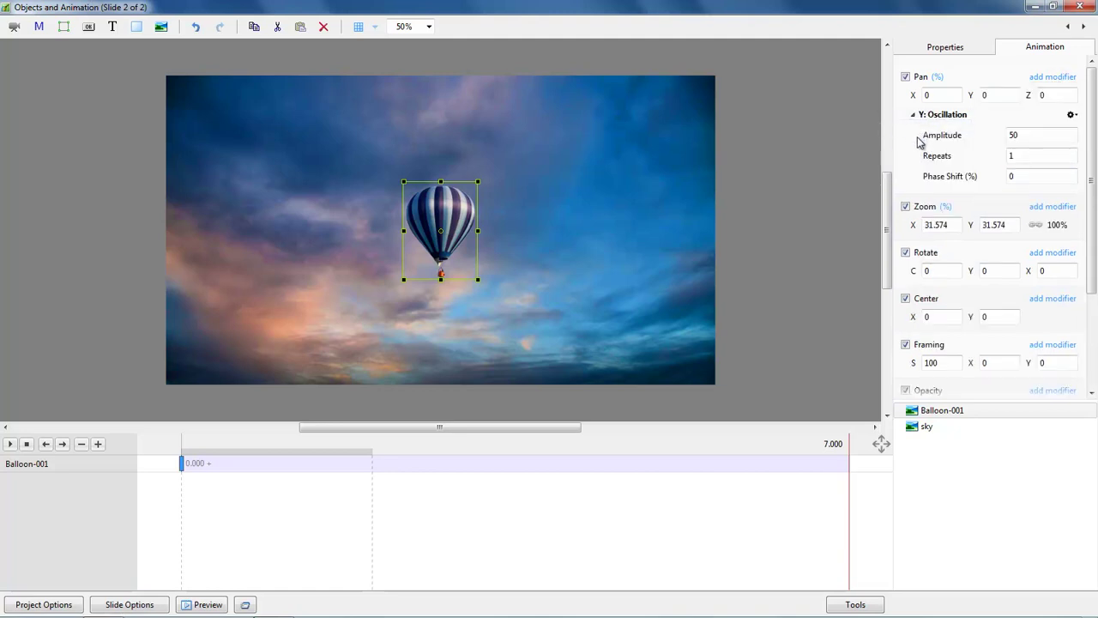
Play the balloon's Pan Y oscillation from the start and remove that modifier
click(182, 465)
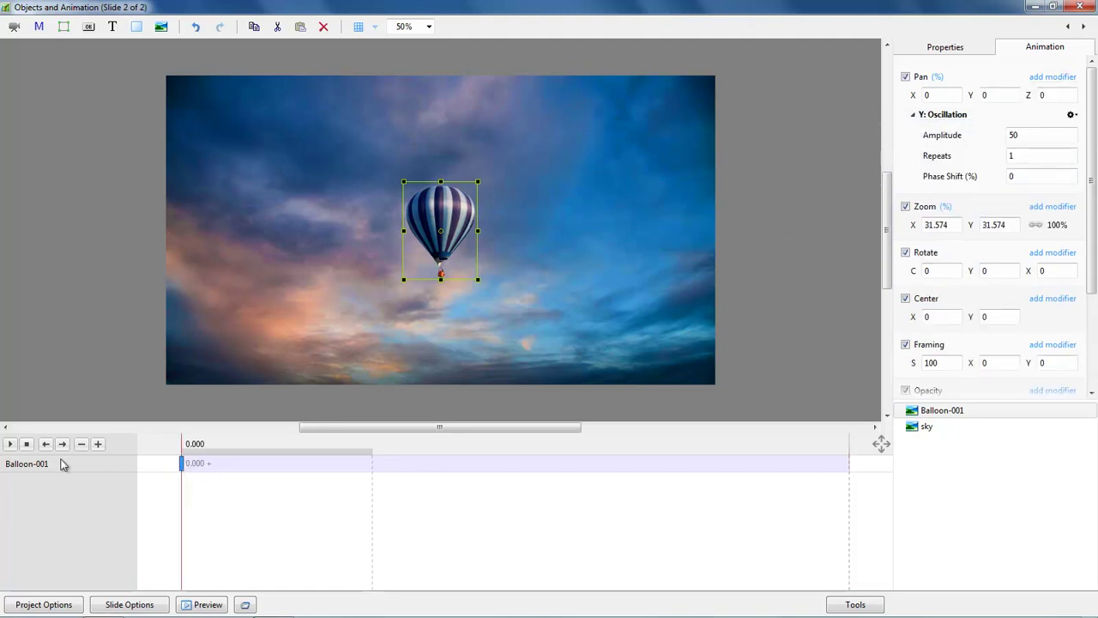
click(11, 445)
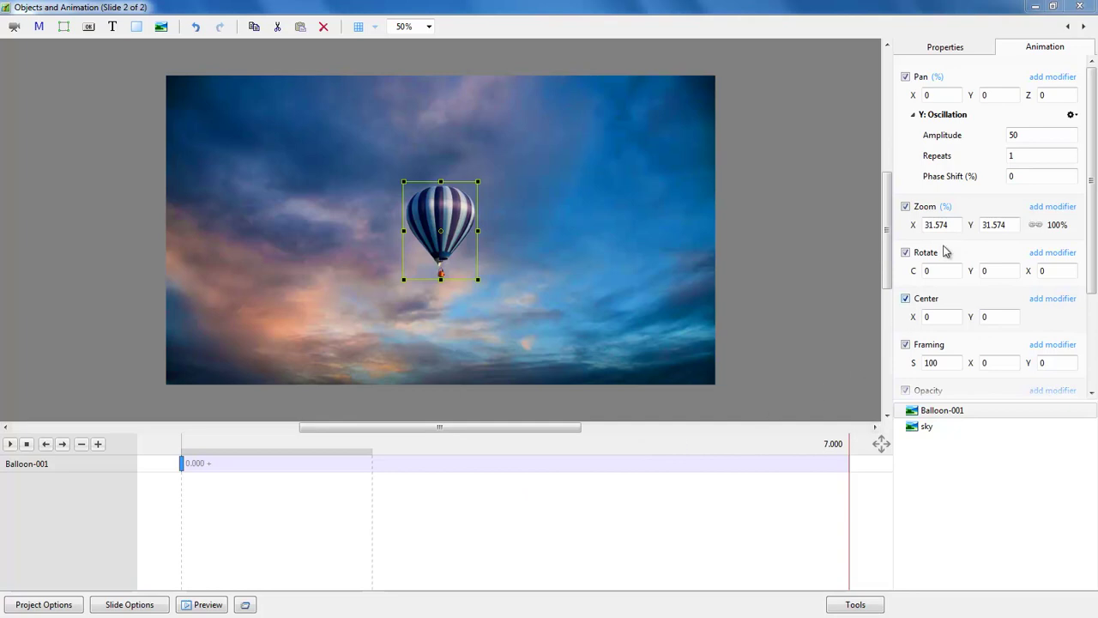
click(1072, 115)
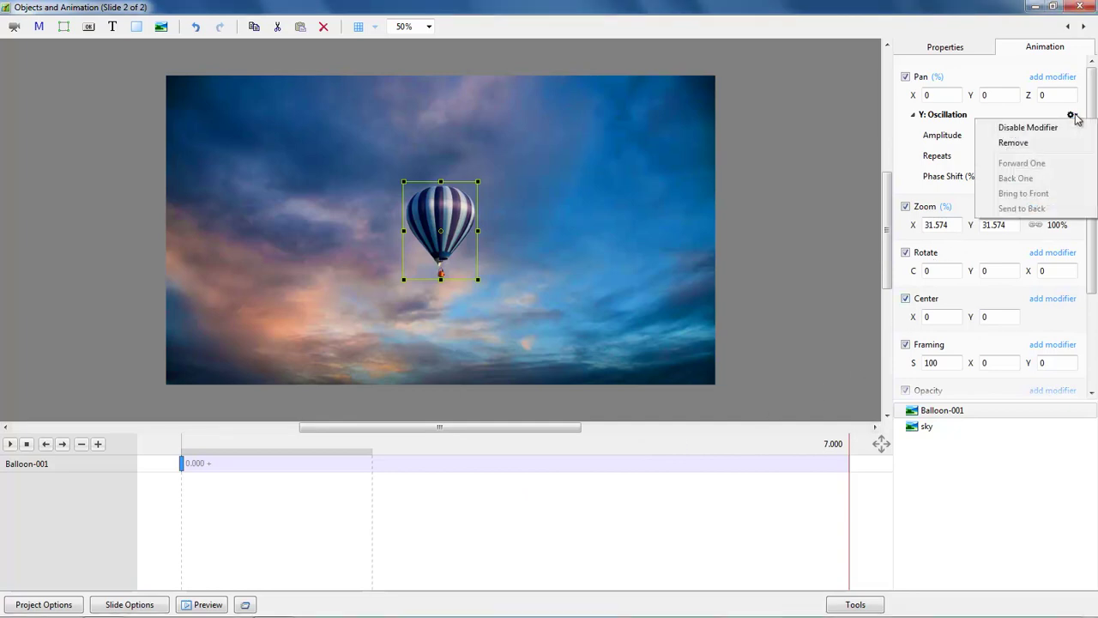
click(1014, 143)
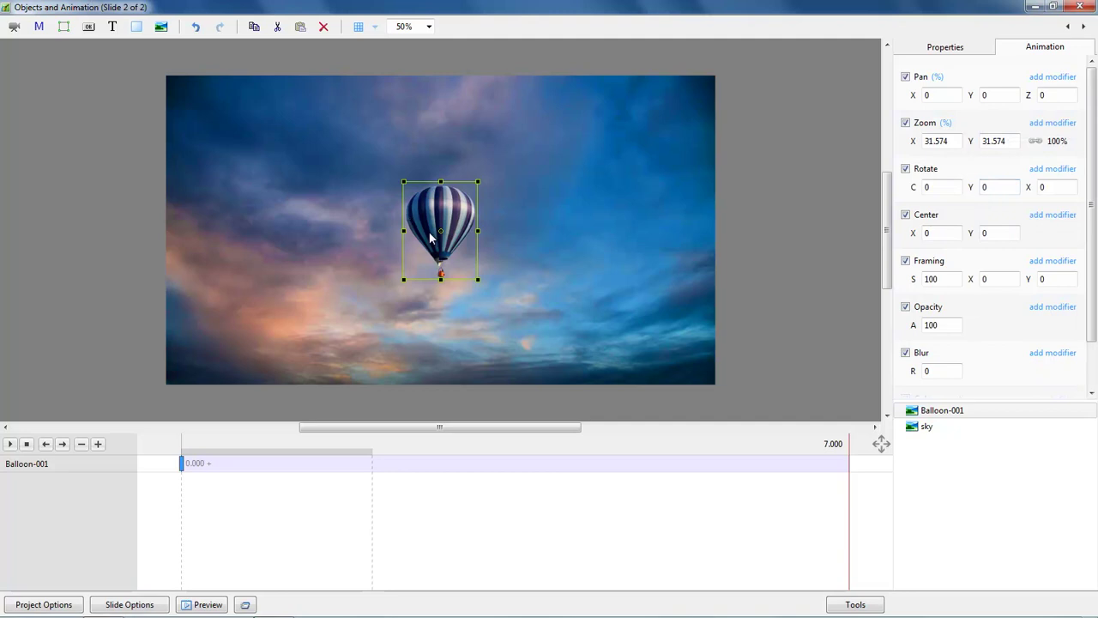
Place the balloon in the slide's lower-left corner, add a keyframe at 7.000 and move the balloon to the upper-right corner there
drag(440, 234, 204, 335)
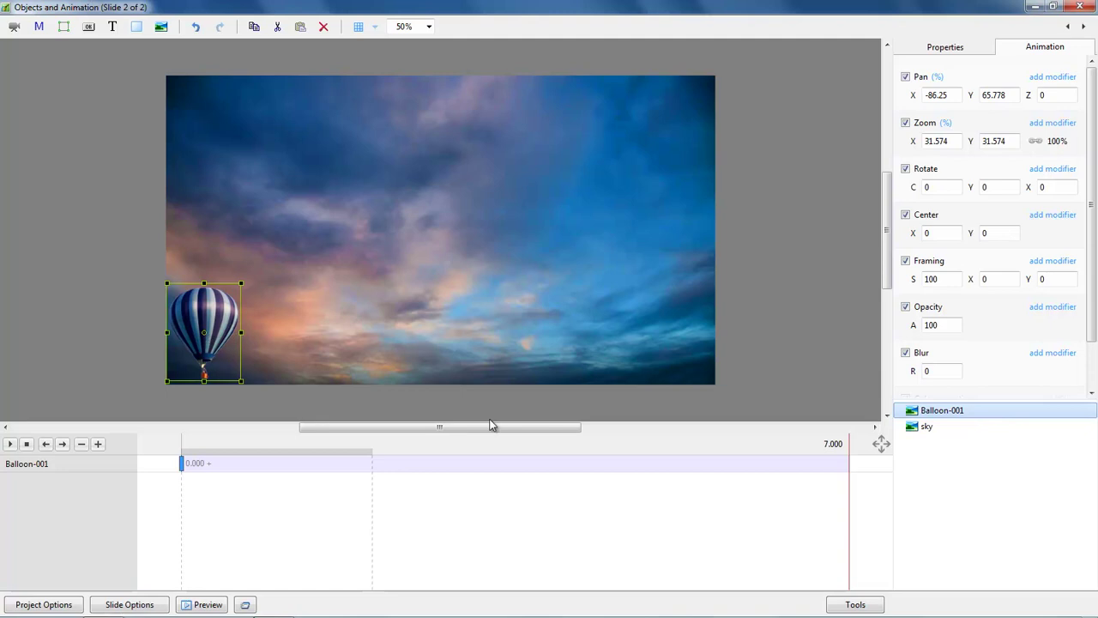
double_click(839, 464)
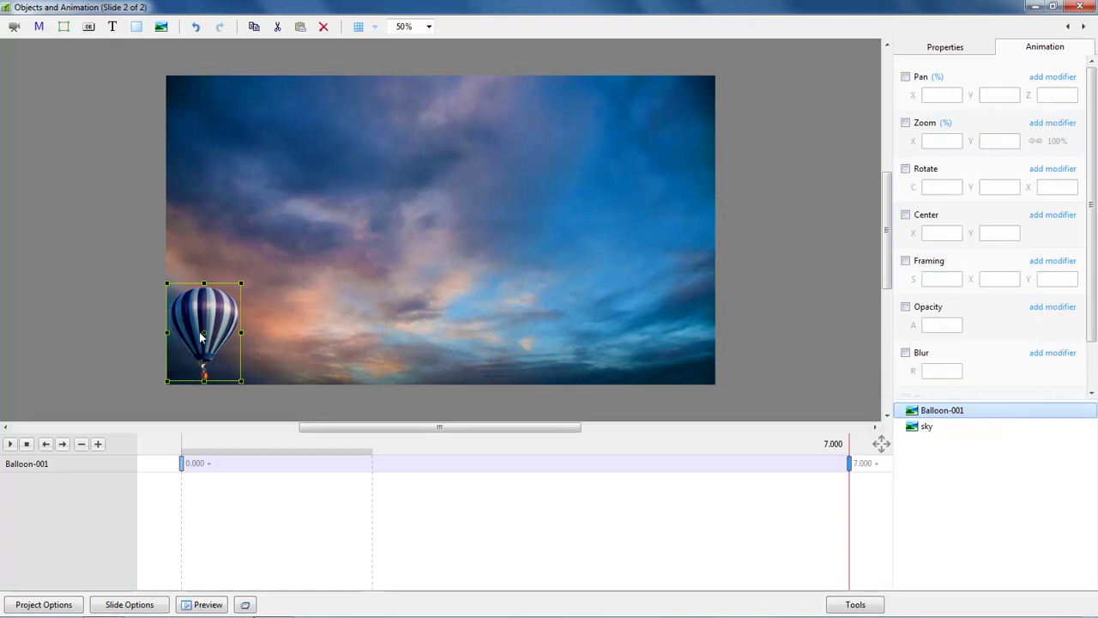
drag(203, 335, 674, 123)
Play the balloon's diagonal movement from the first keyframe and return to that keyframe
click(180, 464)
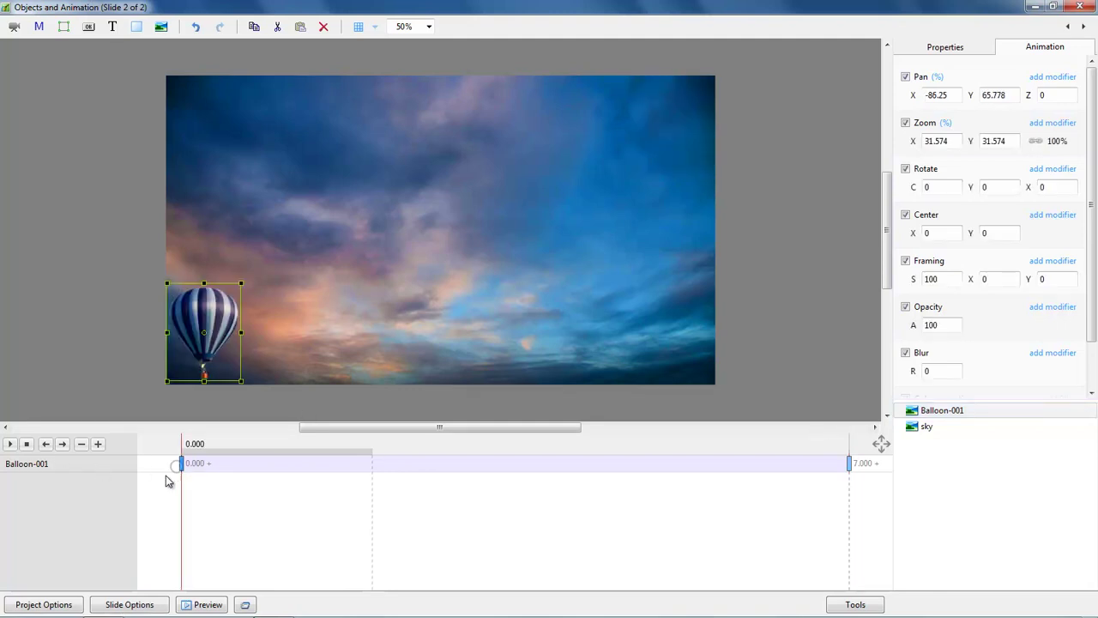
click(11, 444)
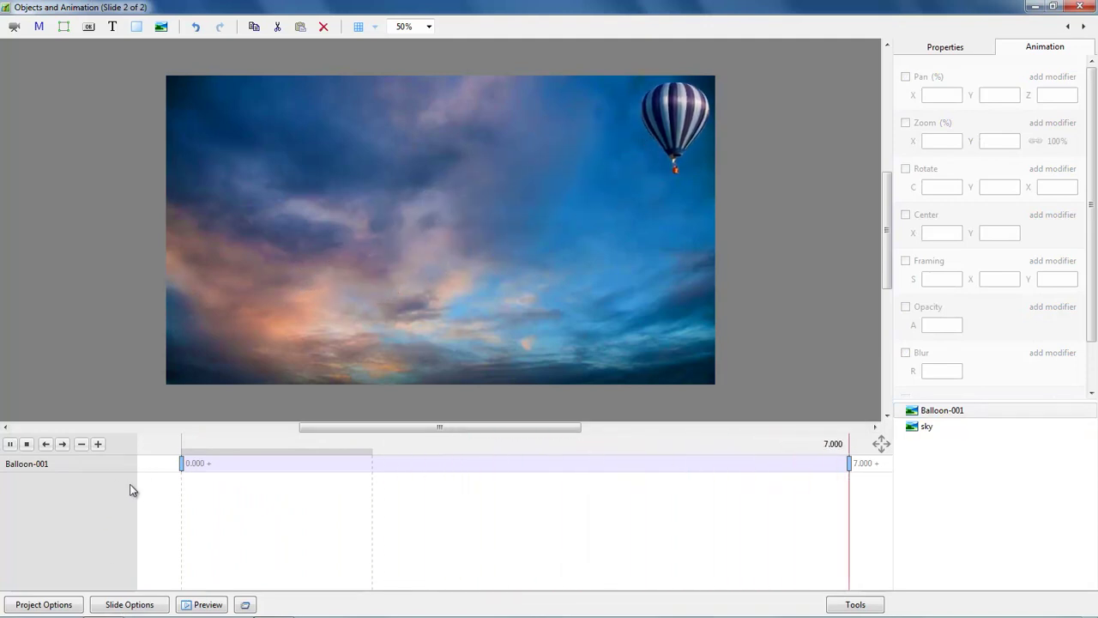
click(182, 463)
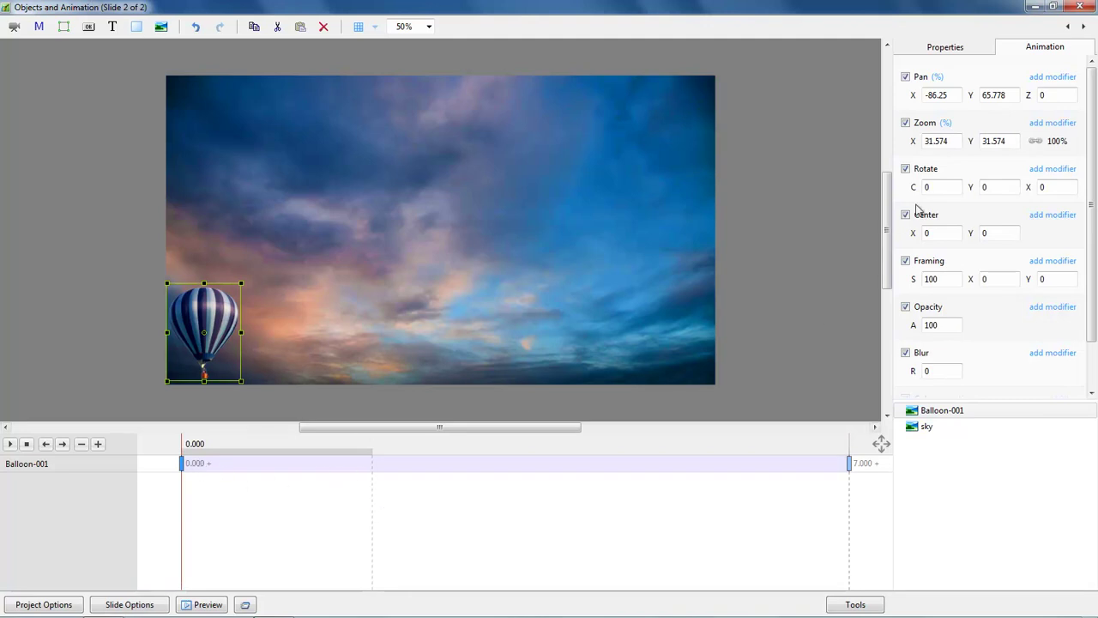
Add an Oscillation modifier to Pan X at the balloon's first keyframe and play the animation
click(1057, 77)
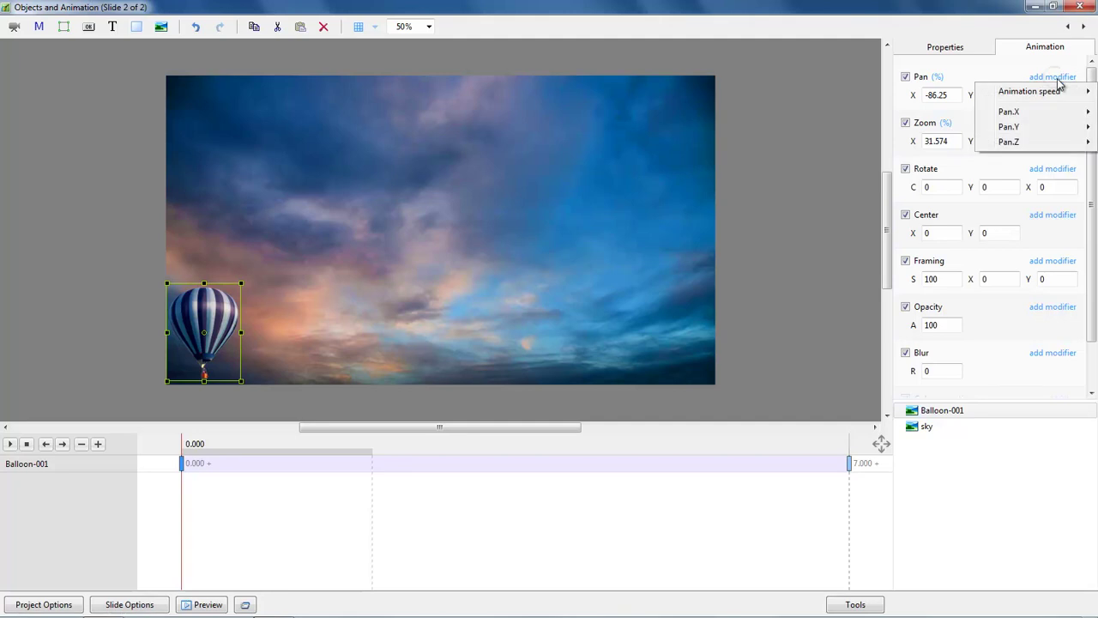
mouse_move(1018, 116)
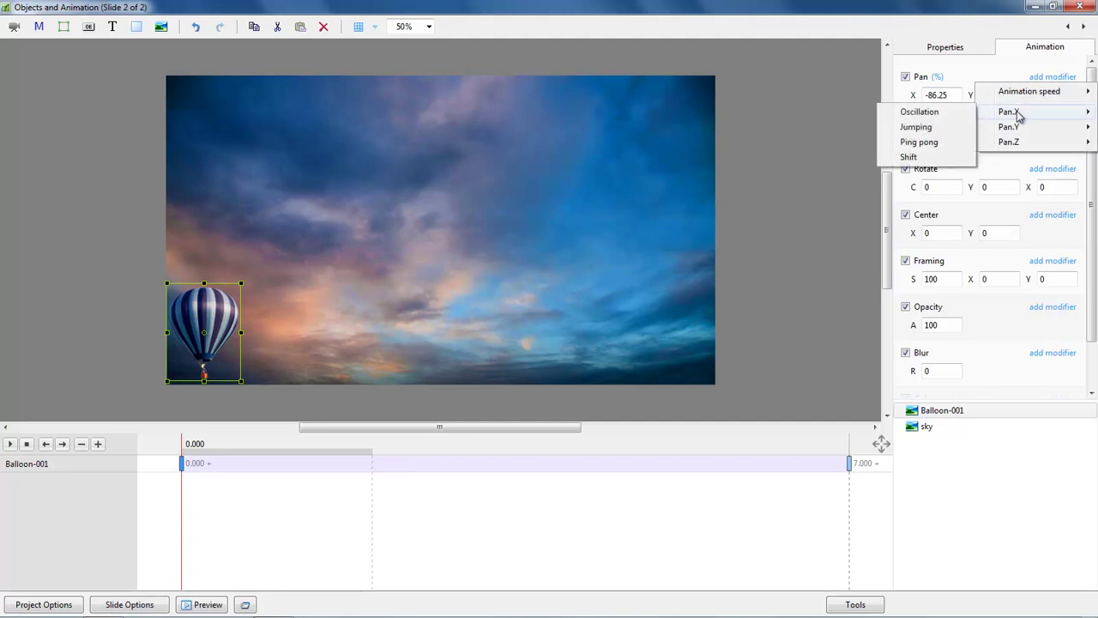
click(926, 117)
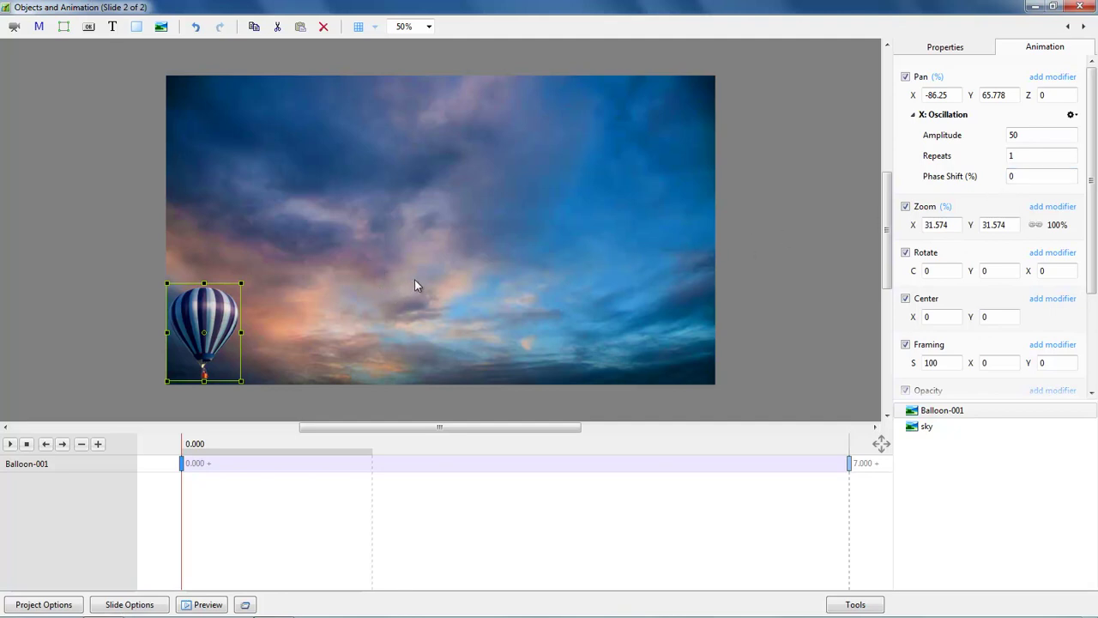
click(10, 445)
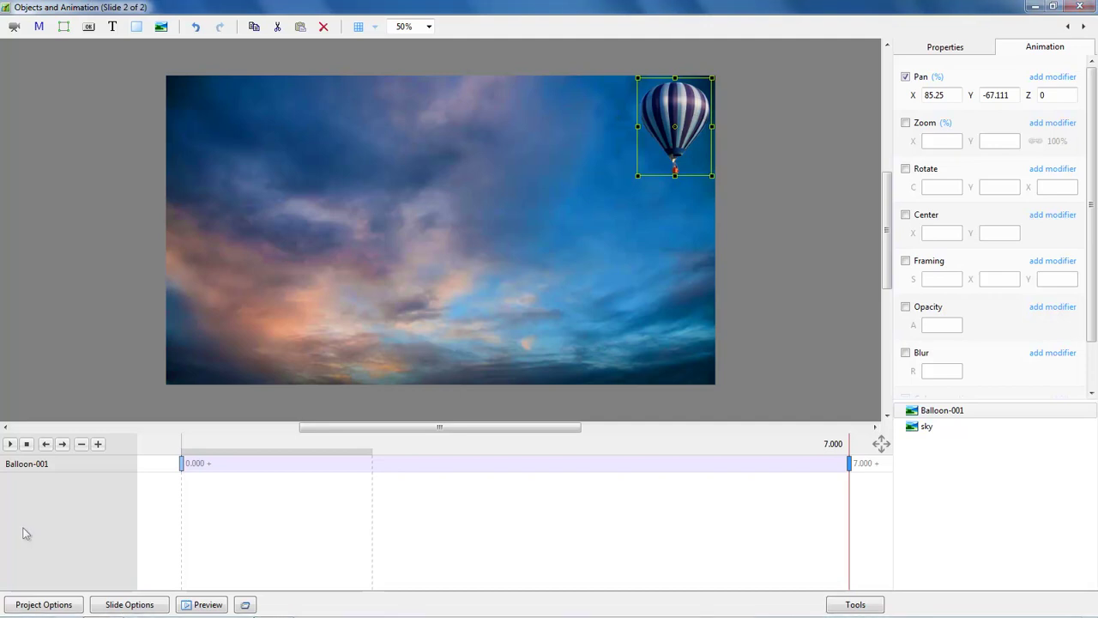
Compare the balloon's first and last keyframes, set the Pan X oscillation's repeats to 2 at the first one and play the animation
click(181, 463)
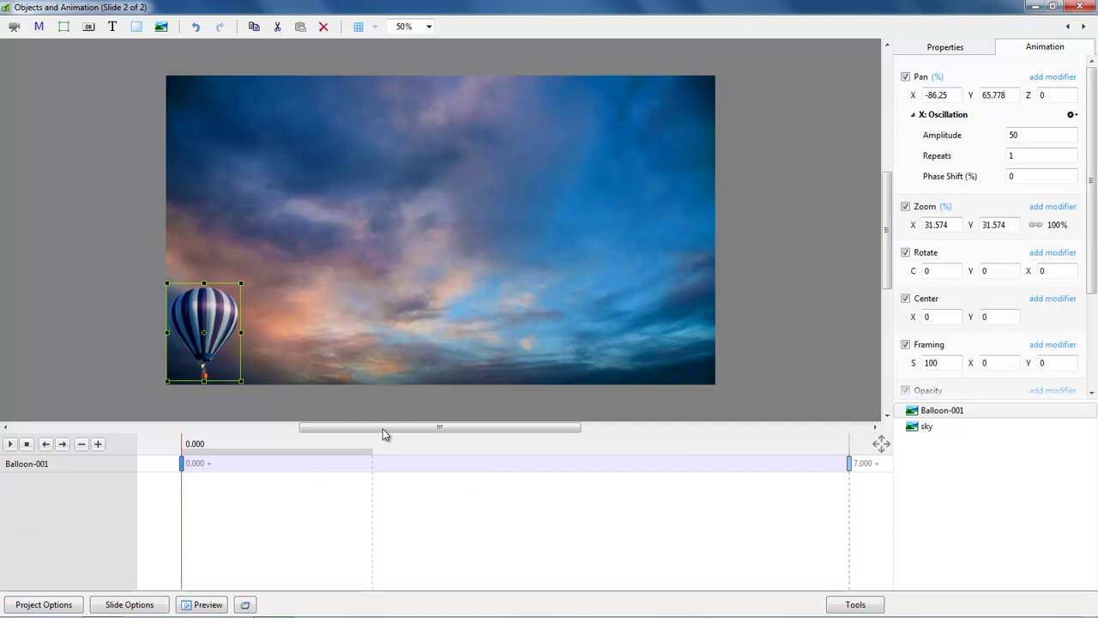
click(849, 463)
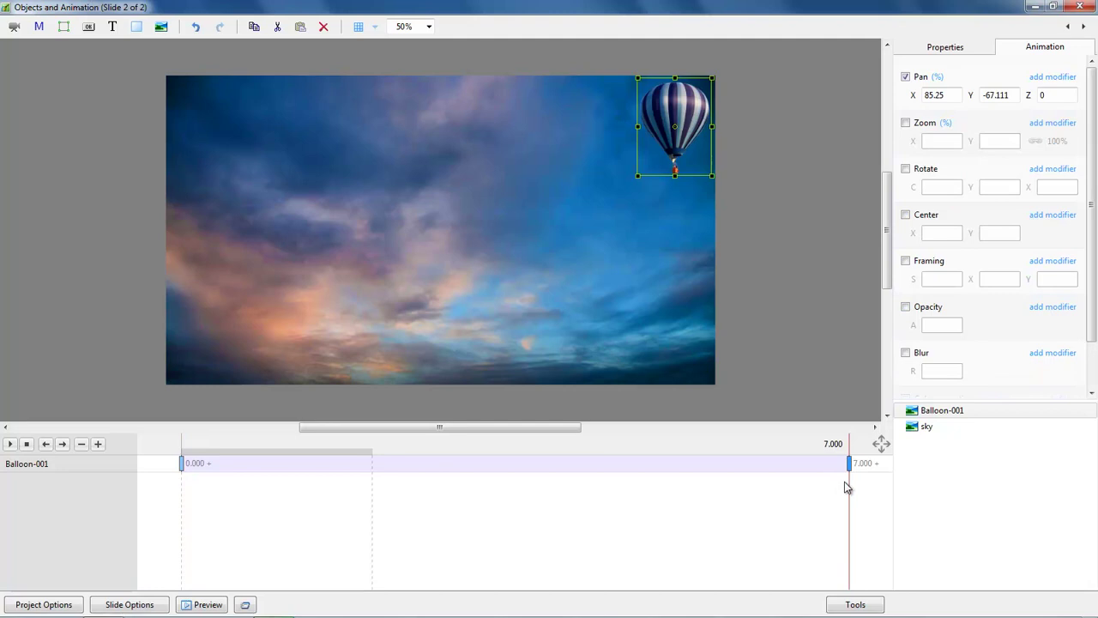
click(181, 464)
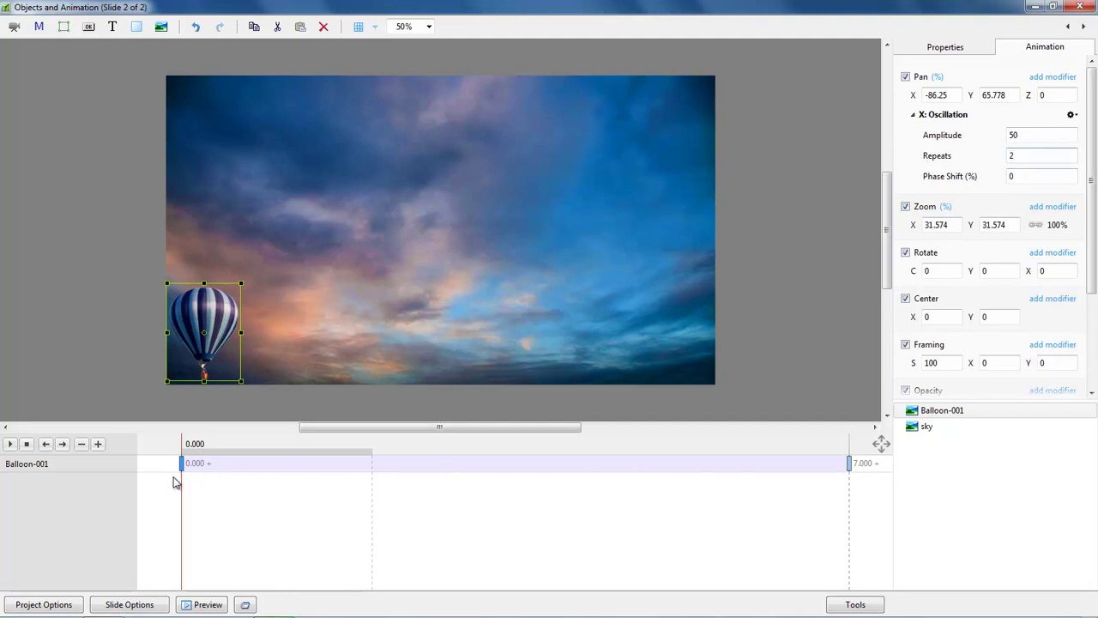
click(10, 444)
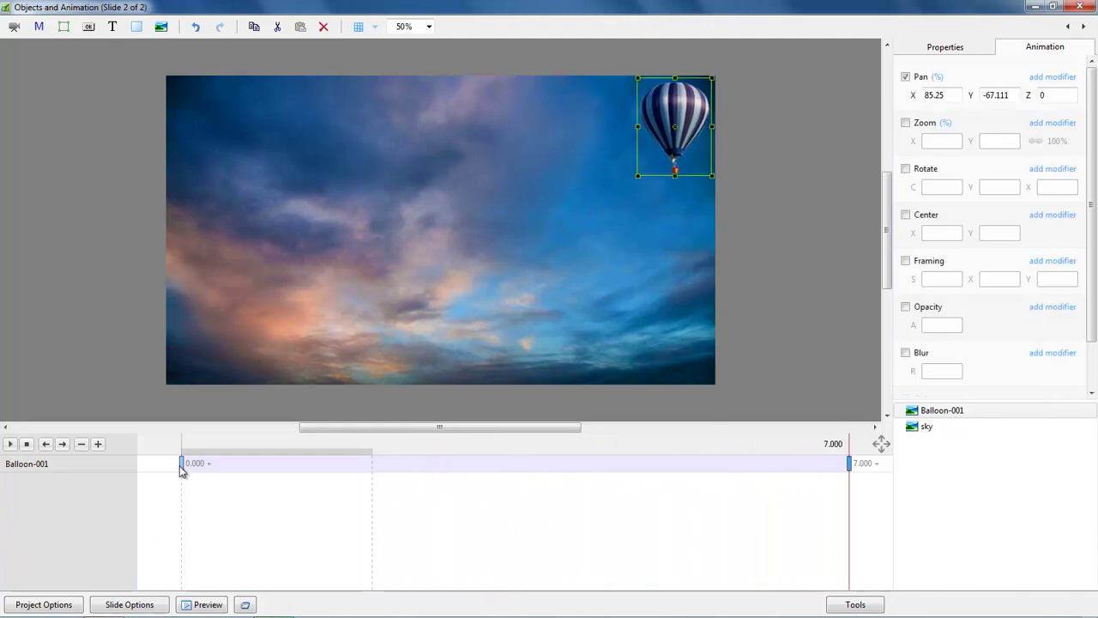
Set the Pan X oscillation's repeats to 0.5 at the balloon's first keyframe and play the animation
click(182, 463)
click(1016, 158)
text(0.5)
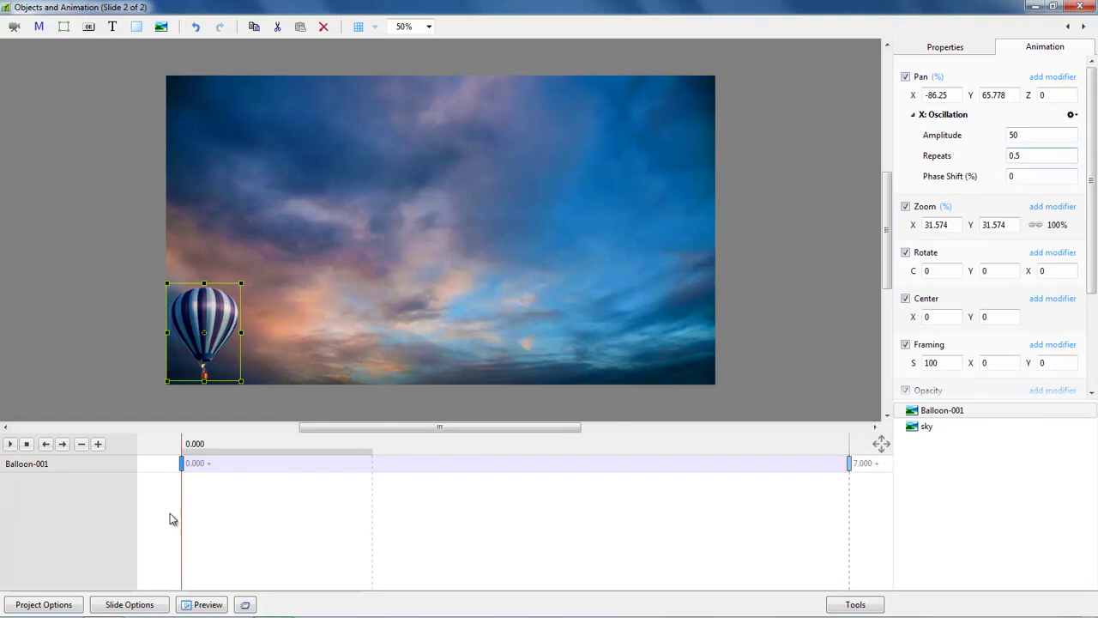
click(10, 443)
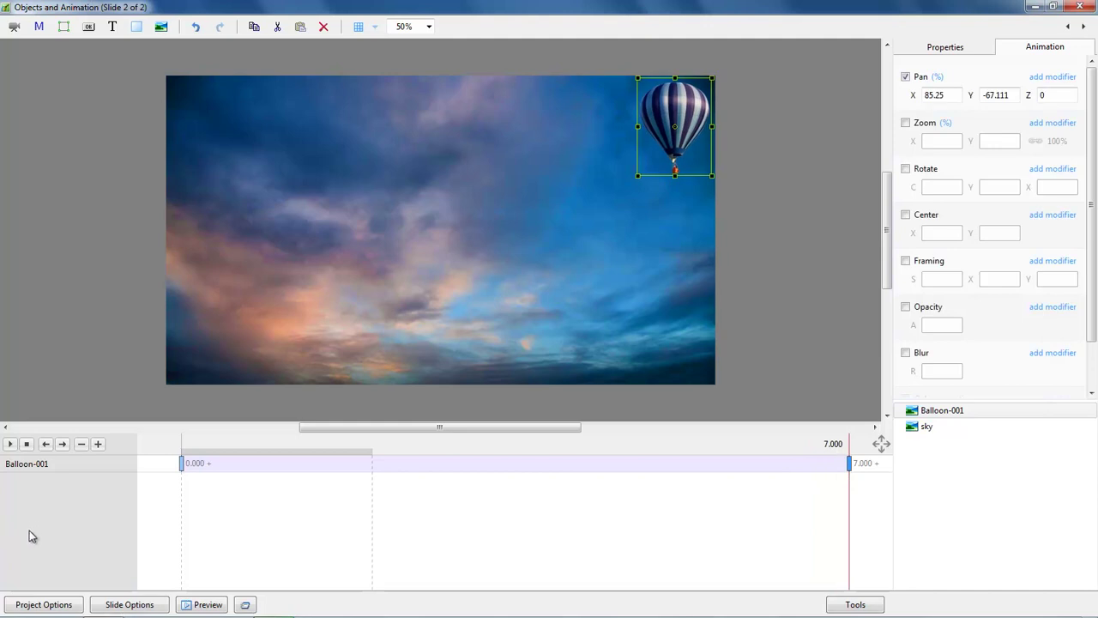
Set the Pan X oscillation's repeats to 1 and its amplitude to 25 at the first keyframe, and play the animation
click(181, 464)
drag(1022, 156, 933, 172)
text(1)
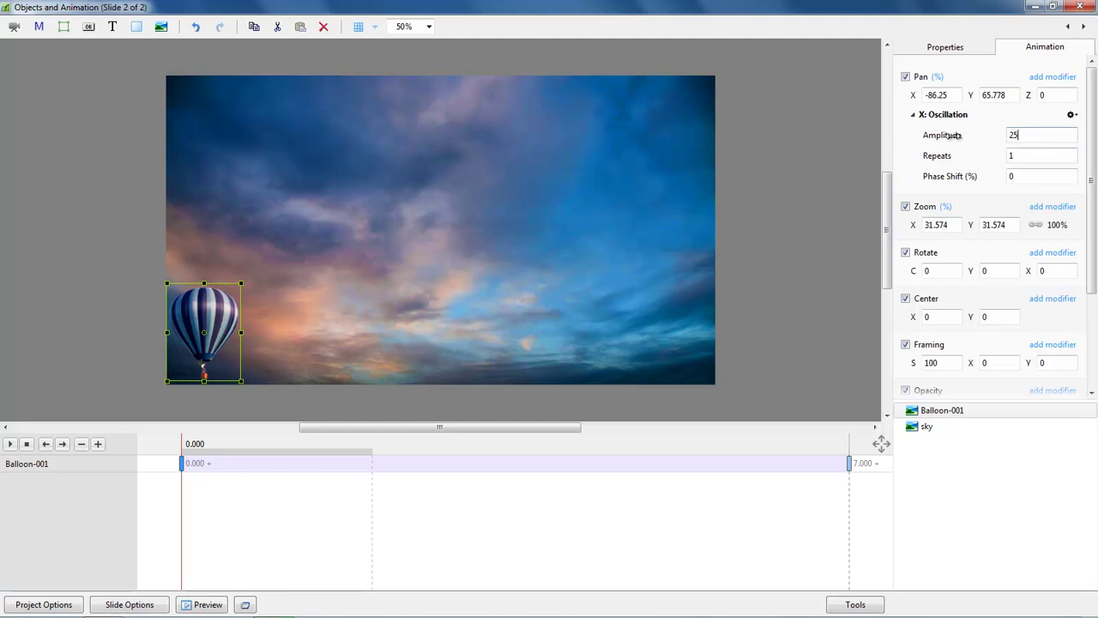
click(9, 443)
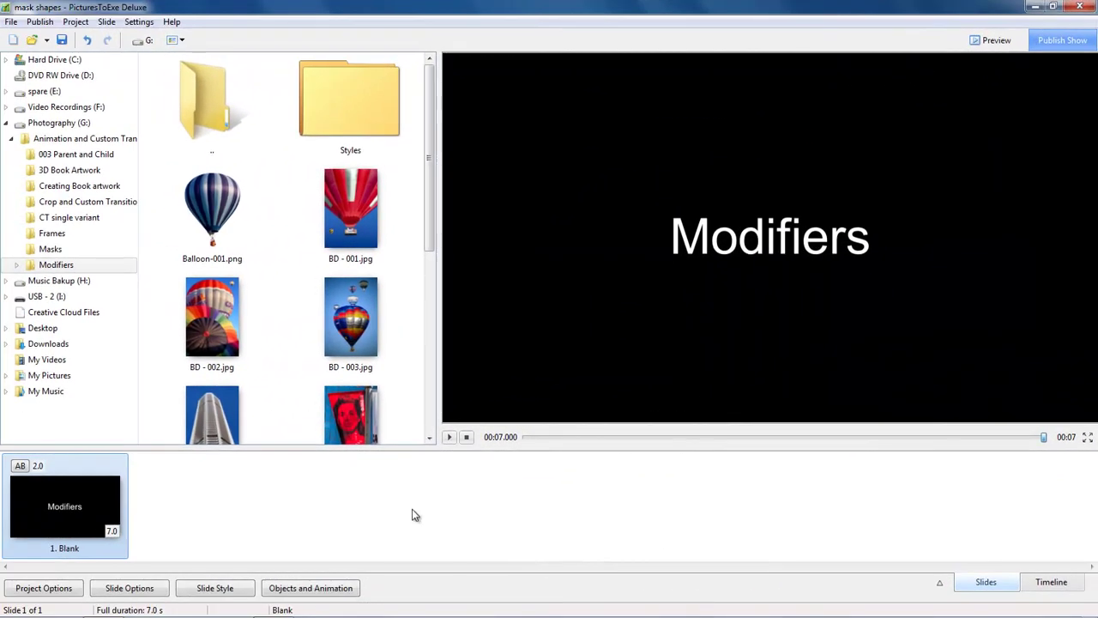
Preview the Modifiers and Modifiers 2 slide styles and close the style dialog without applying either
click(218, 589)
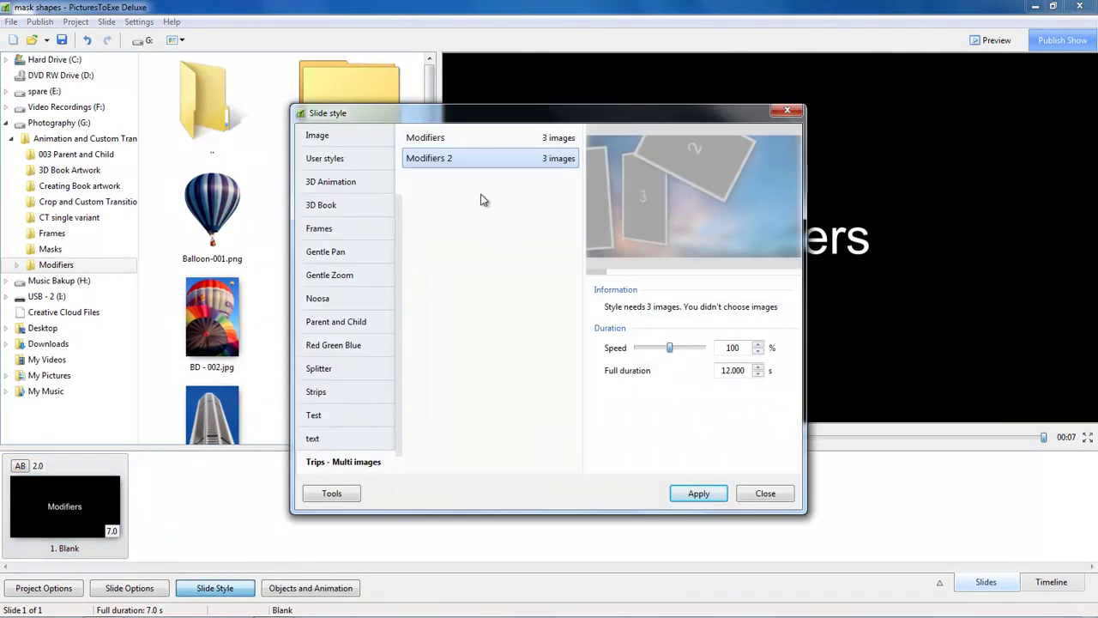
click(433, 139)
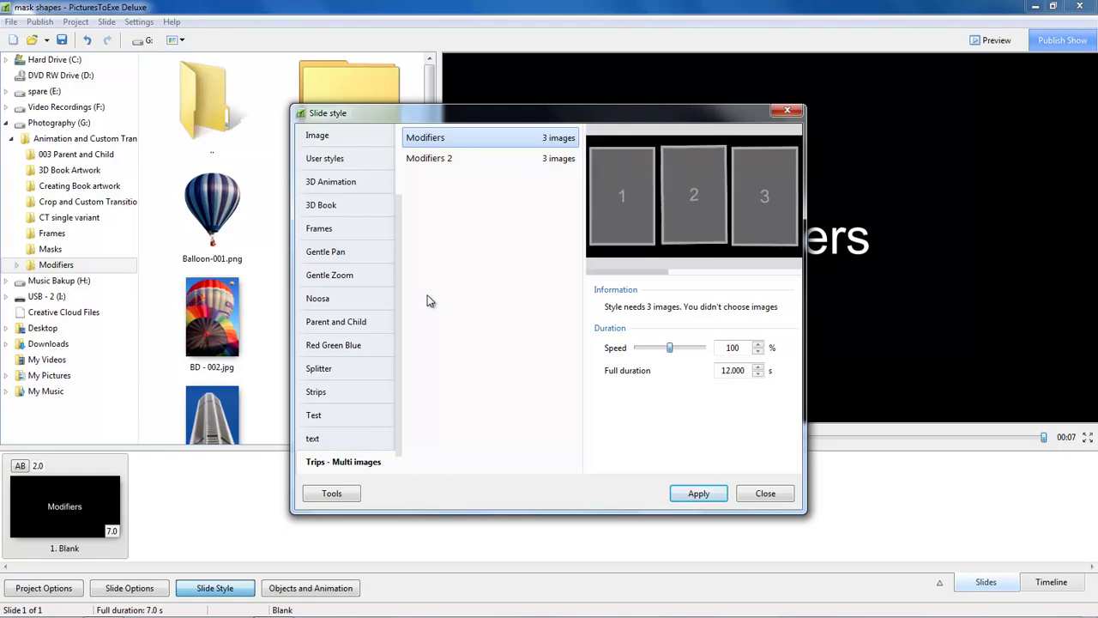
click(428, 160)
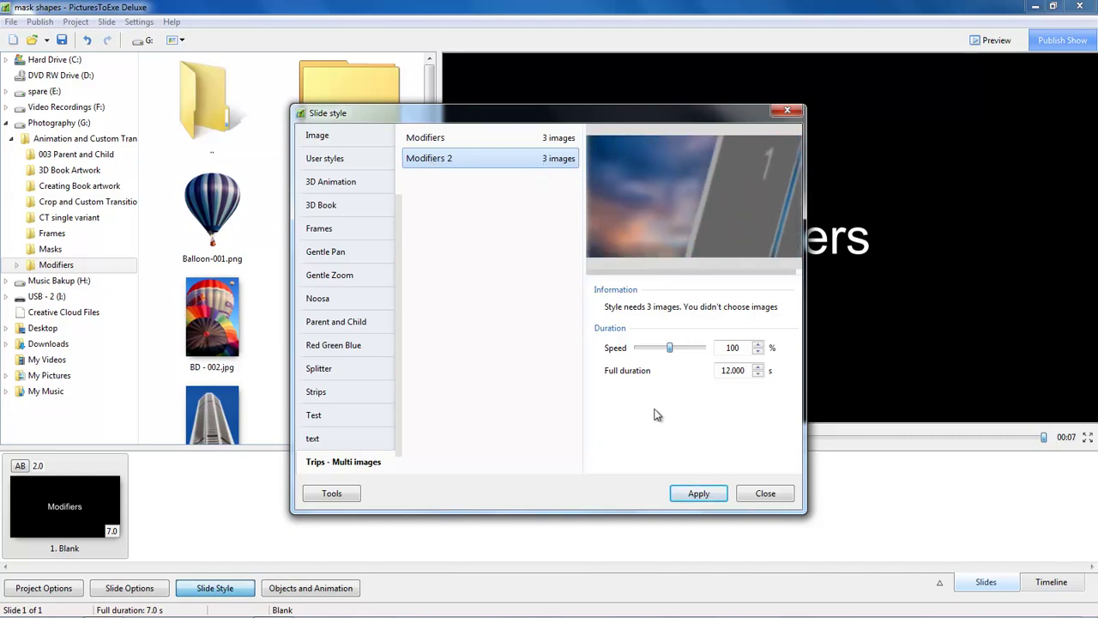
click(764, 493)
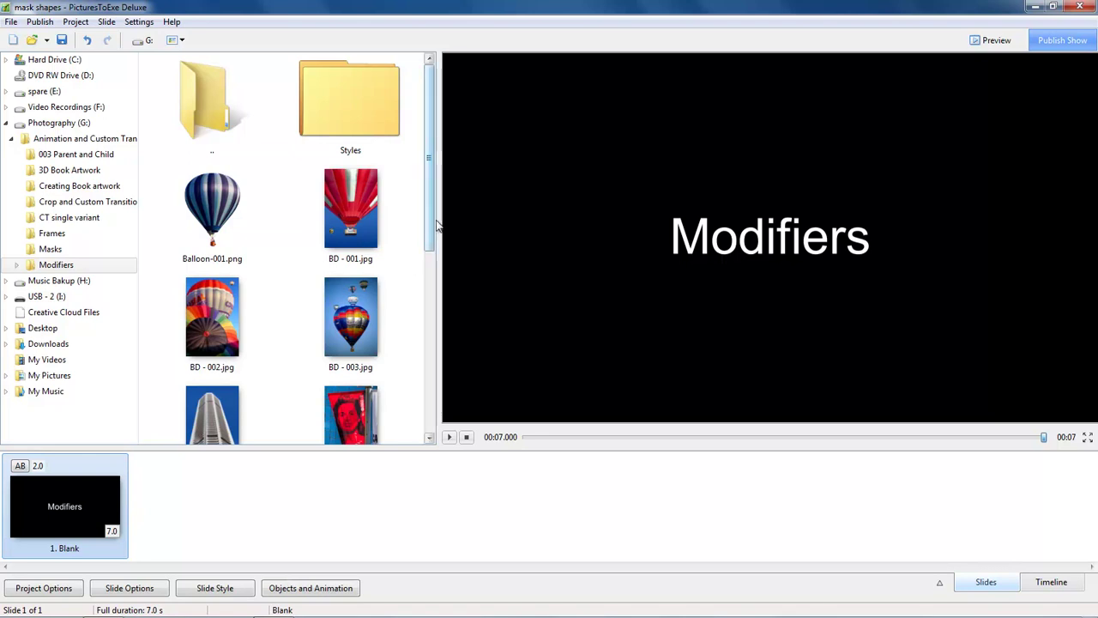
Add the nine images BD - 001.jpg to BD - 009.jpg from the Modifiers folder to the slide list after the title slide
click(351, 216)
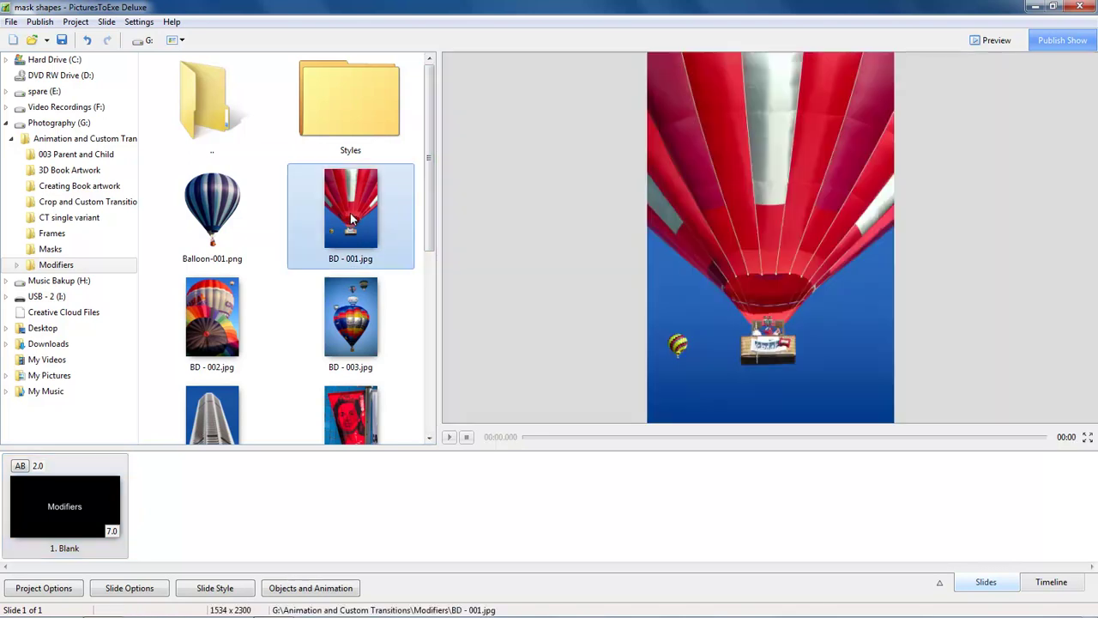
ctrl+click(216, 320)
ctrl+click(352, 345)
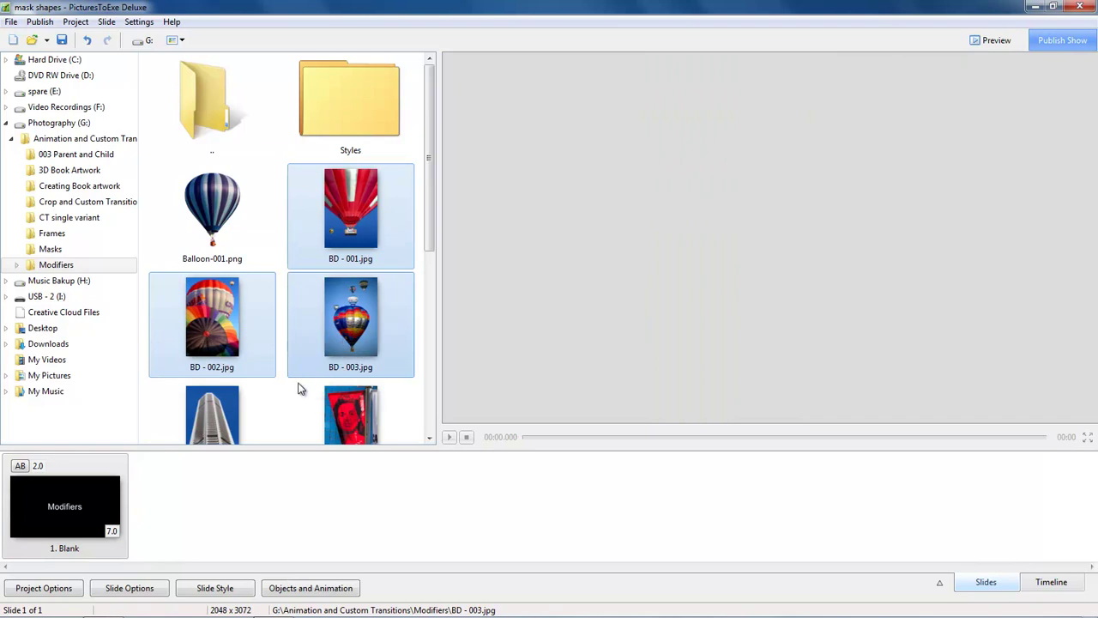
drag(428, 228, 415, 313)
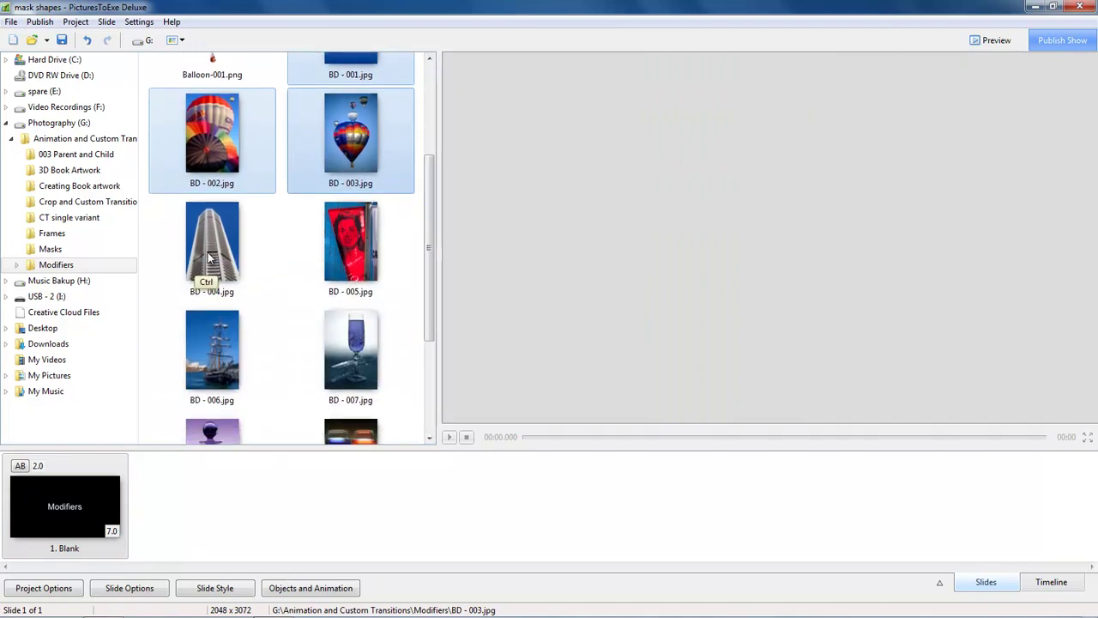
ctrl+click(207, 259)
ctrl+click(346, 258)
ctrl+click(225, 352)
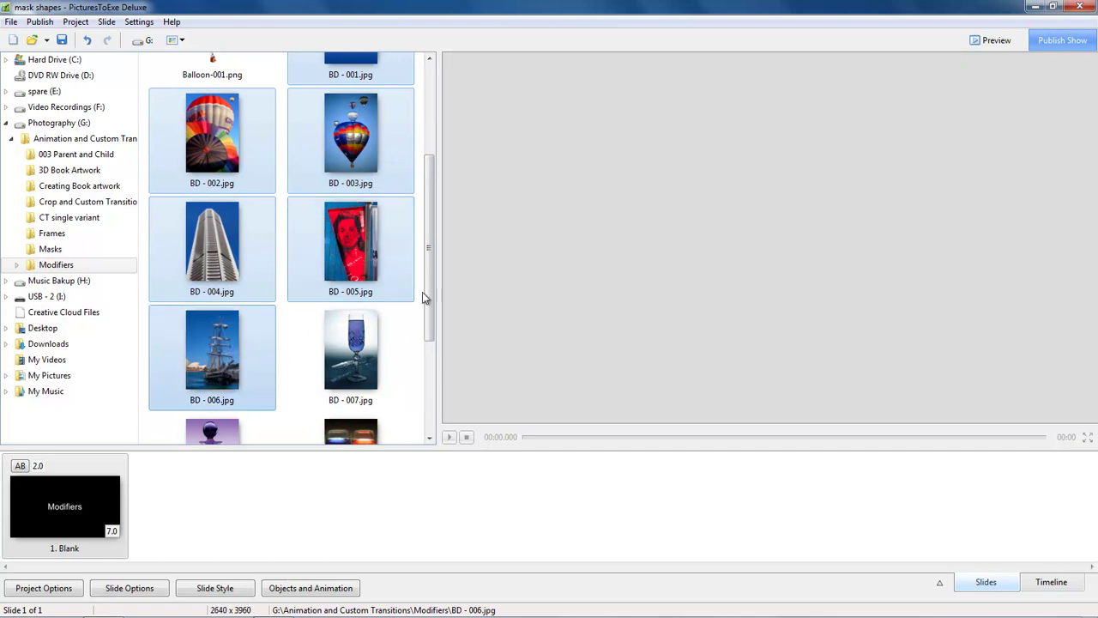
scroll(431, 289, down, 2)
ctrl+click(358, 242)
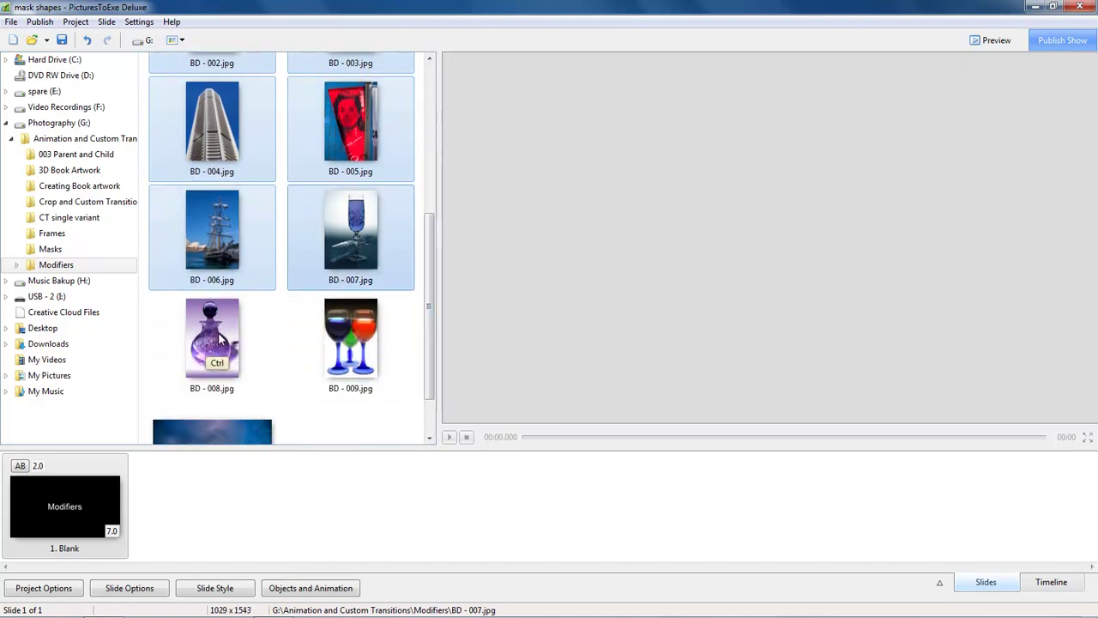
ctrl+click(249, 330)
ctrl+click(335, 351)
drag(220, 238, 218, 512)
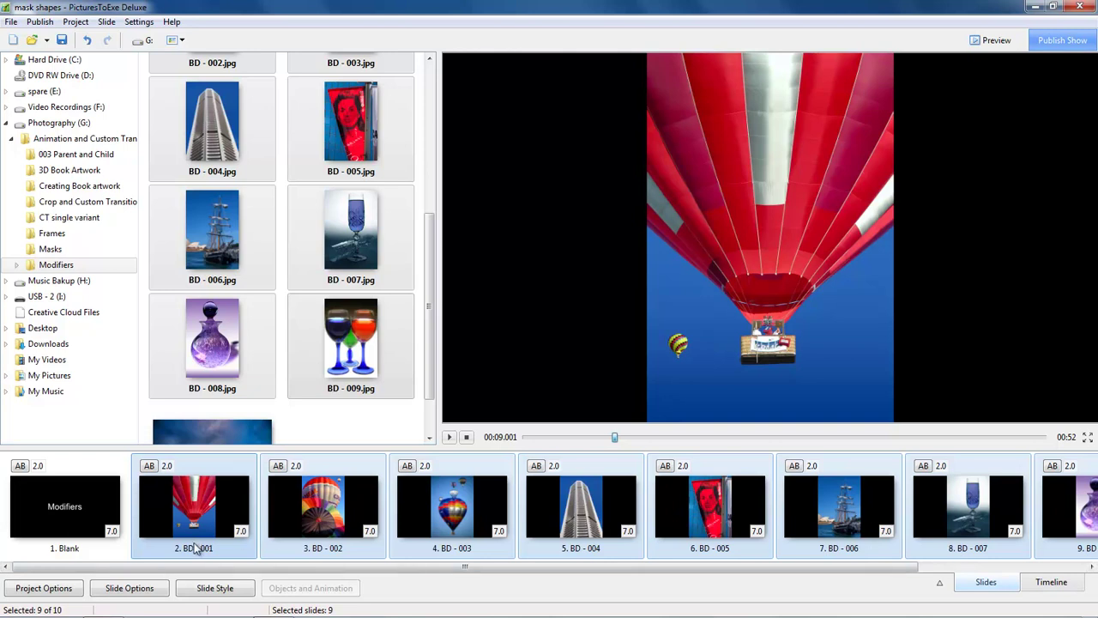
Apply the Modifiers 2 slide style to the nine selected image slides
click(214, 588)
click(445, 161)
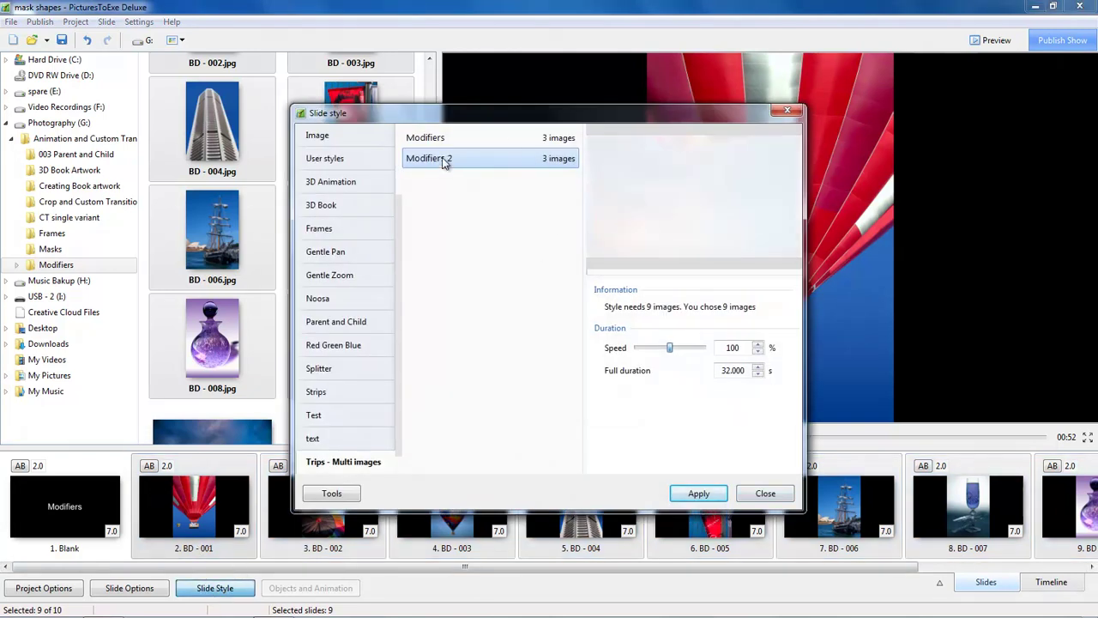
double_click(436, 157)
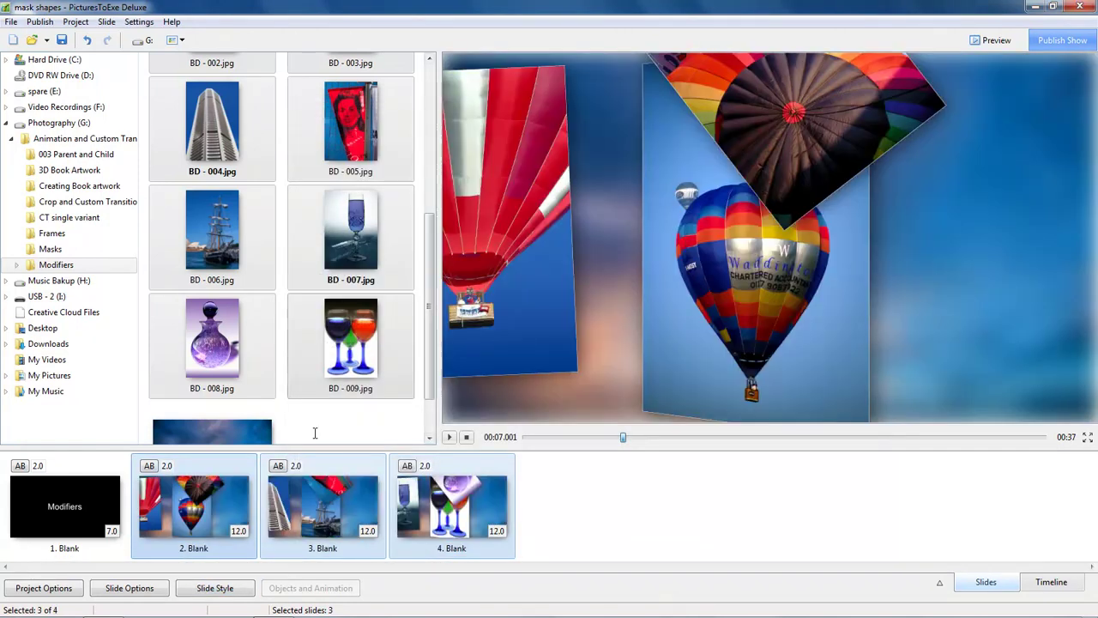
Open slide 2's objects and animation and examine the settings of the three BD images, Frame1 and the sky background
click(205, 518)
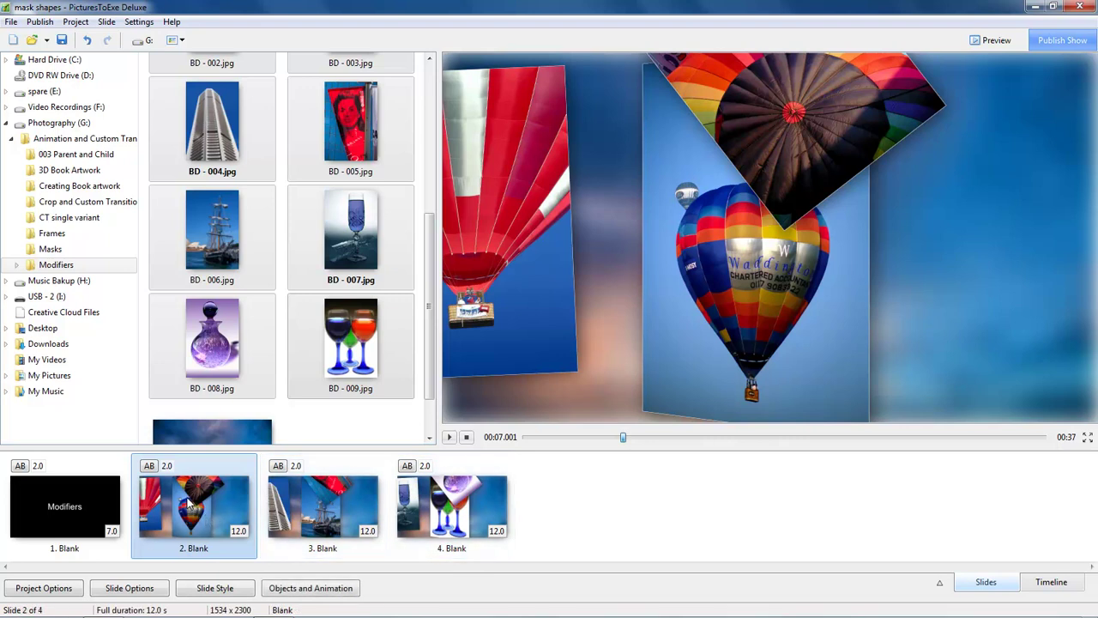
click(311, 588)
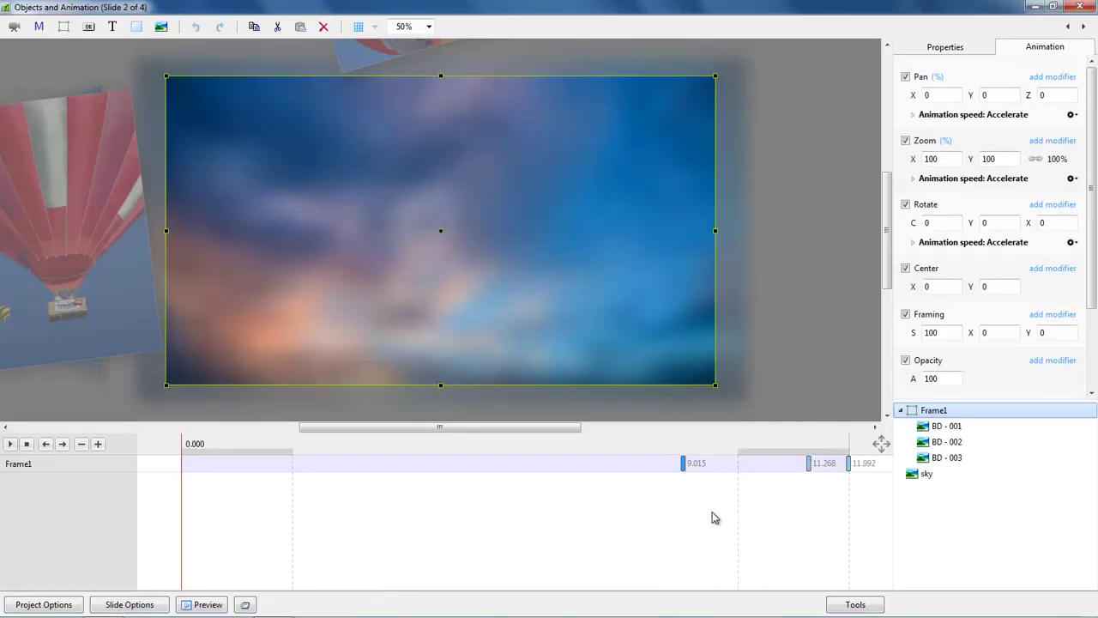
click(941, 426)
click(945, 442)
click(944, 458)
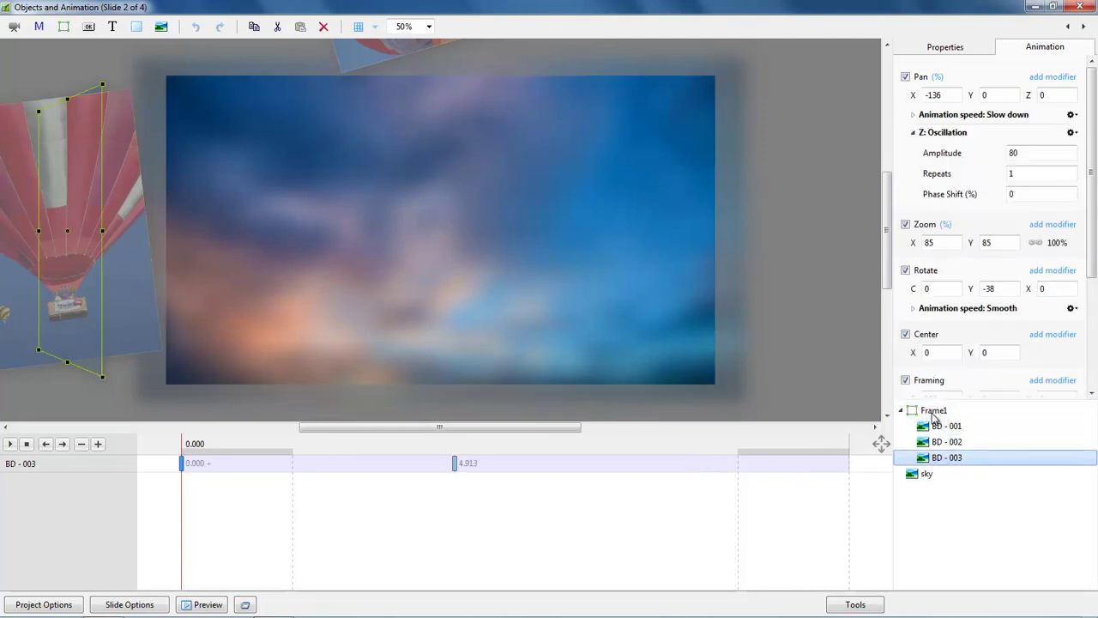
click(934, 415)
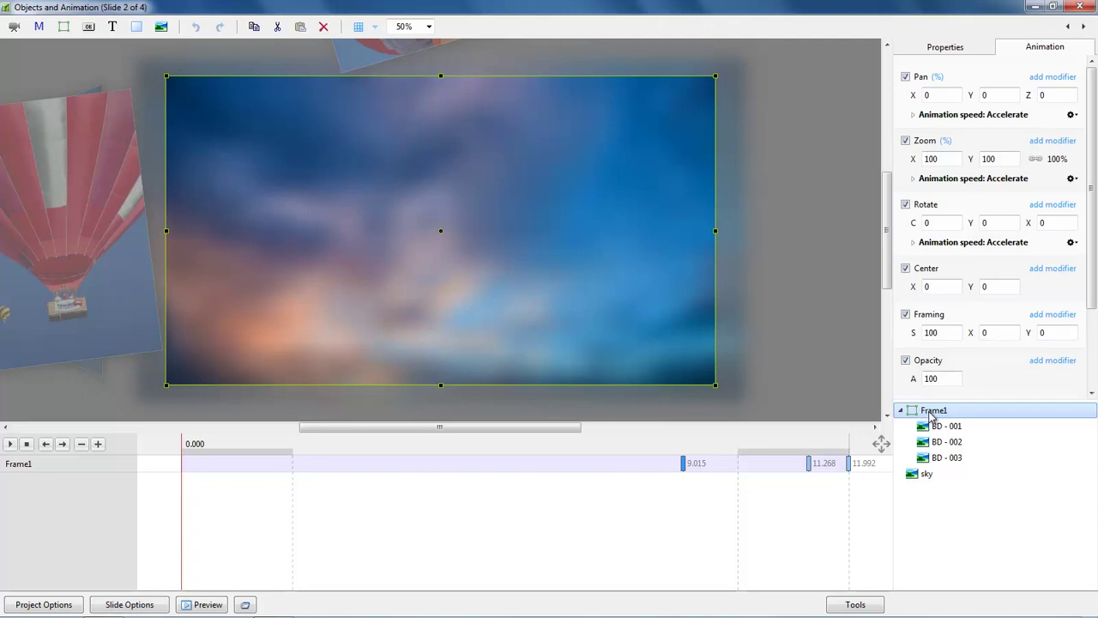
click(926, 477)
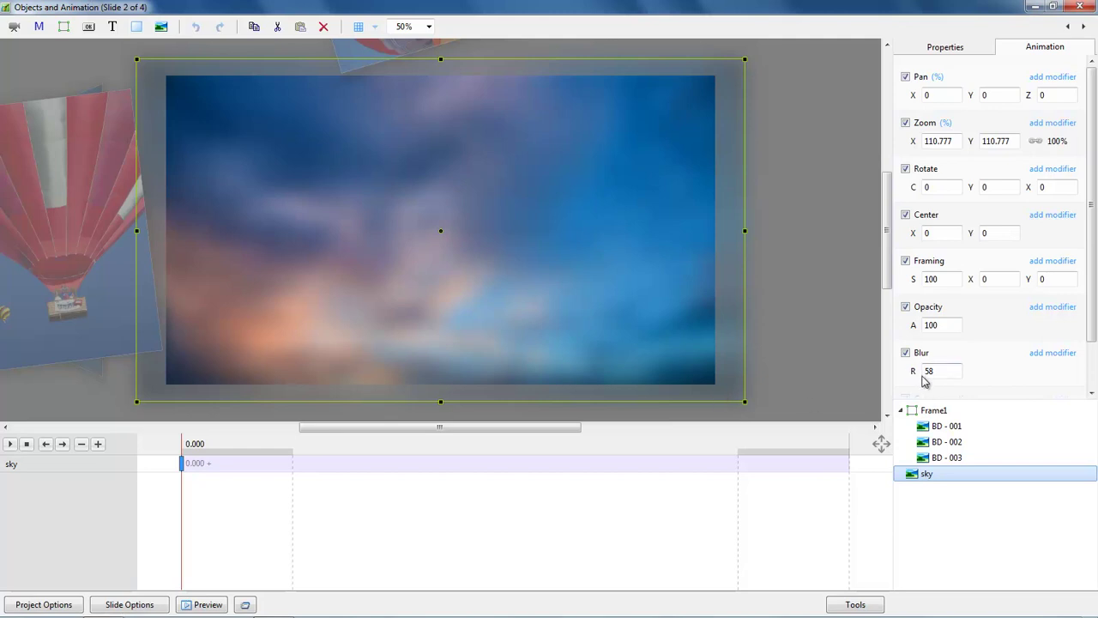
Scrub slide 2's timeline to about 5.4 seconds and select BD - 001, BD - 002 and BD - 003 together to view their keyframes
click(182, 505)
drag(183, 505, 482, 527)
click(943, 426)
ctrl+click(943, 442)
ctrl+click(943, 457)
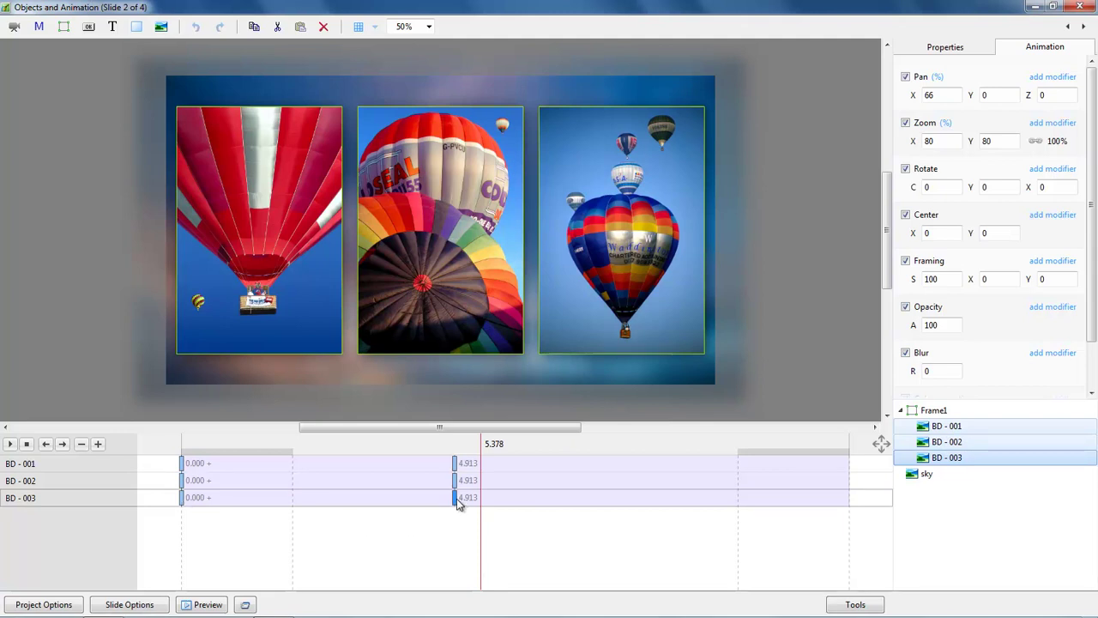
Play the three images' animation from the start and stop it after the keyframes at 4.913
click(183, 517)
key(space)
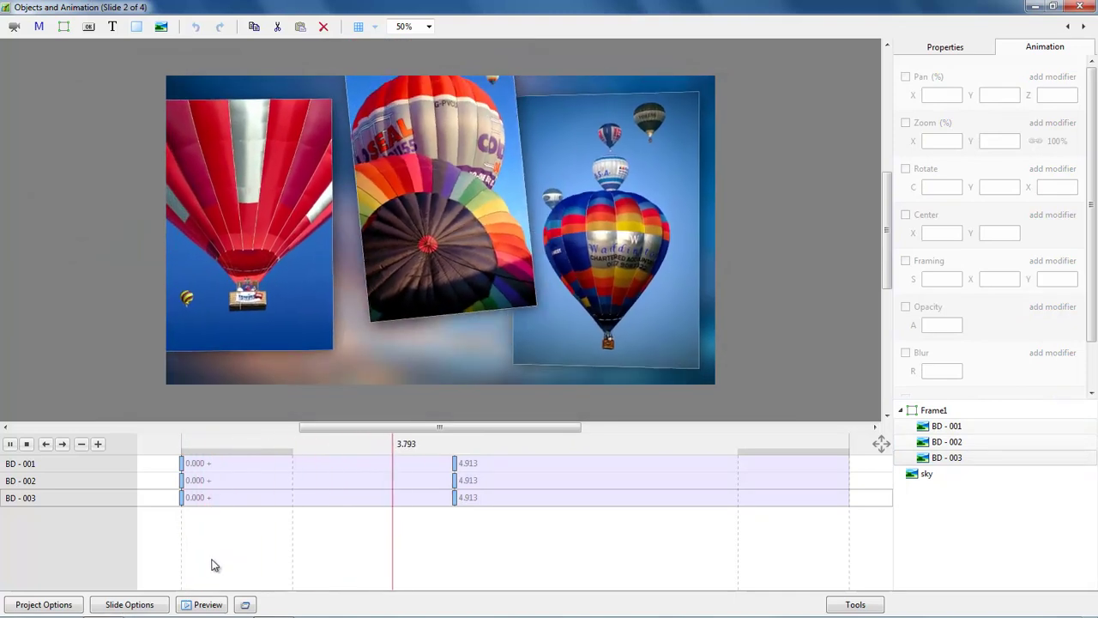
key(space)
key(space)
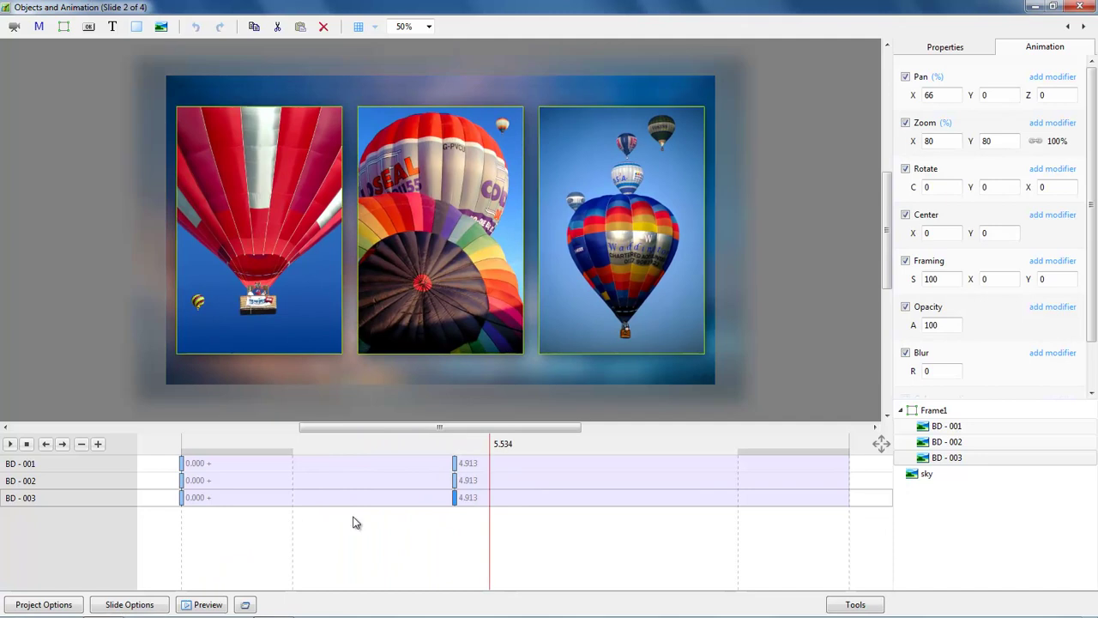
Examine the BD - 002 image's modifiers at its first keyframe and play its animation from there
click(455, 278)
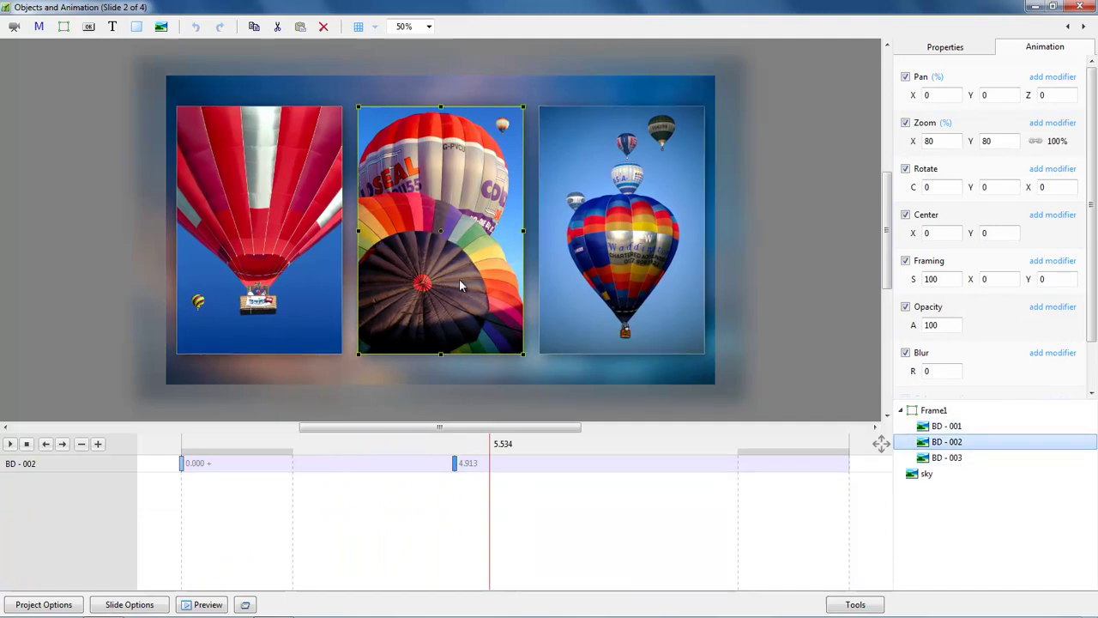
click(182, 464)
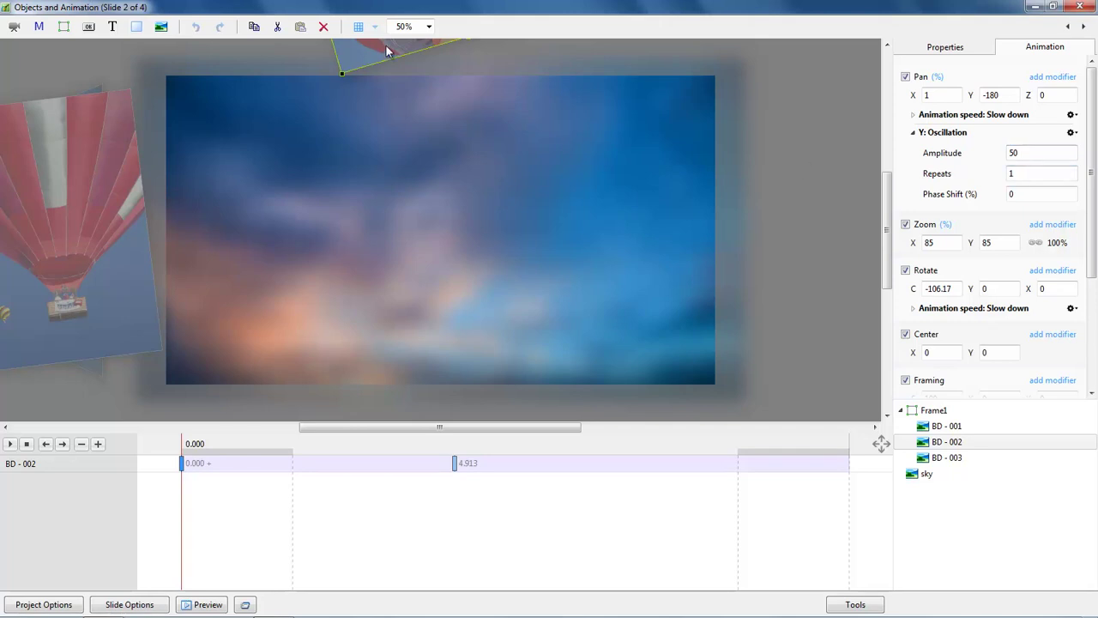
click(9, 444)
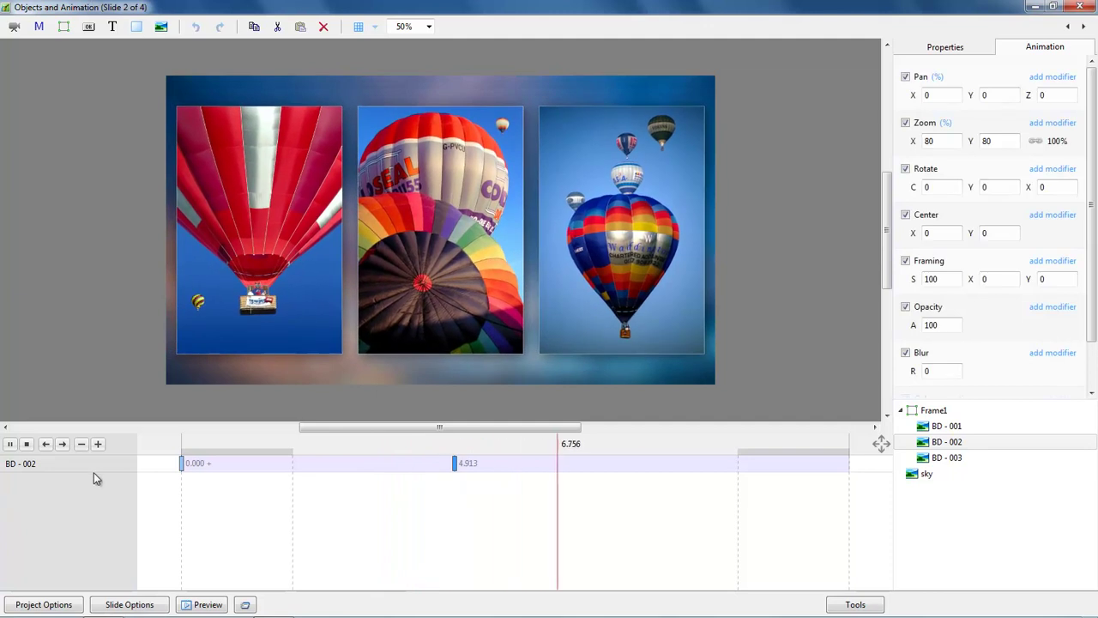
Replay BD - 002's animation from its first keyframe, stop it, and return to the 4.913 keyframe
key(space)
click(181, 463)
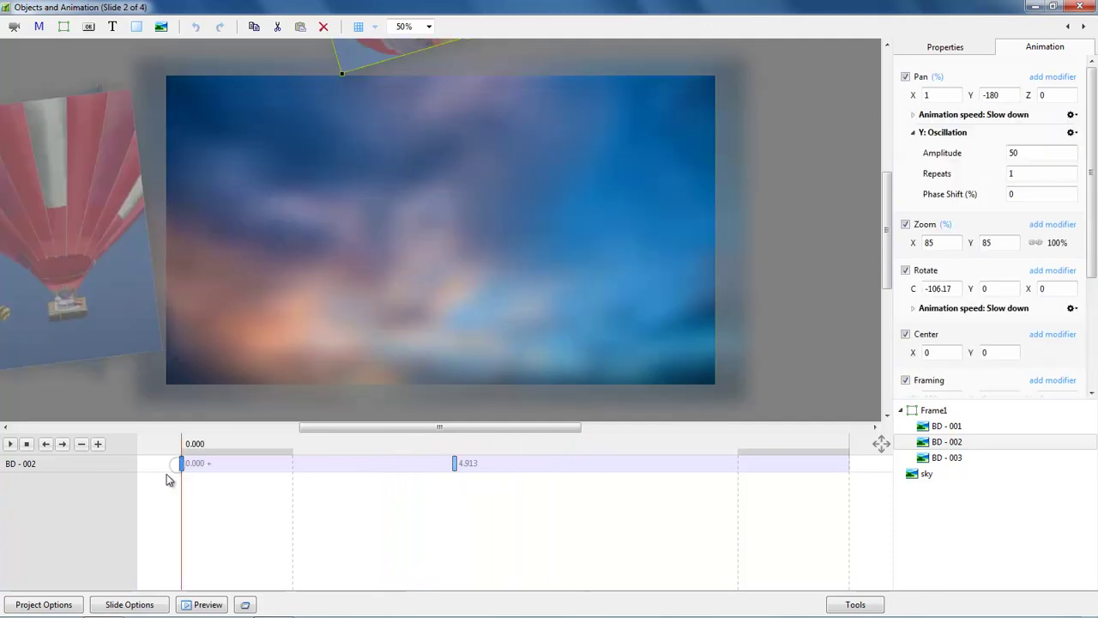
click(10, 443)
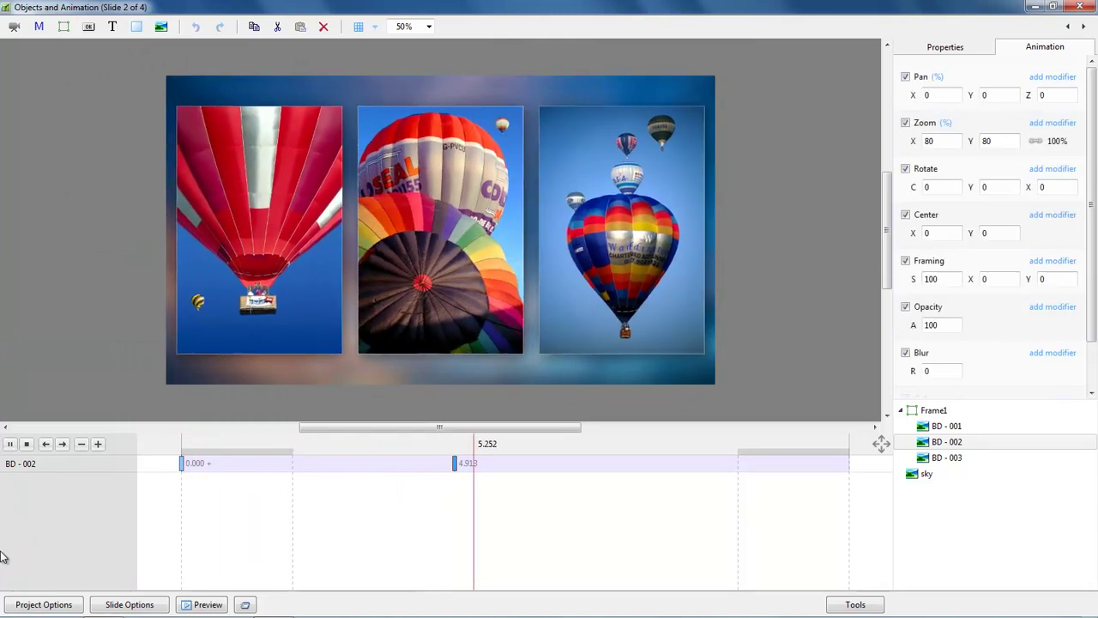
key(space)
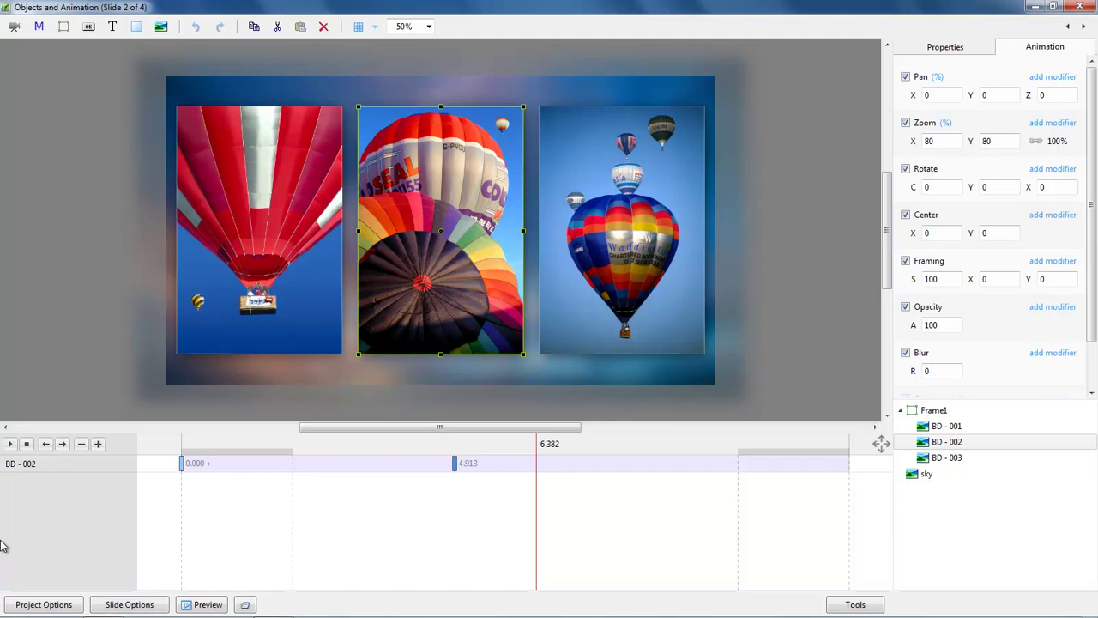
key(ctrl+Left)
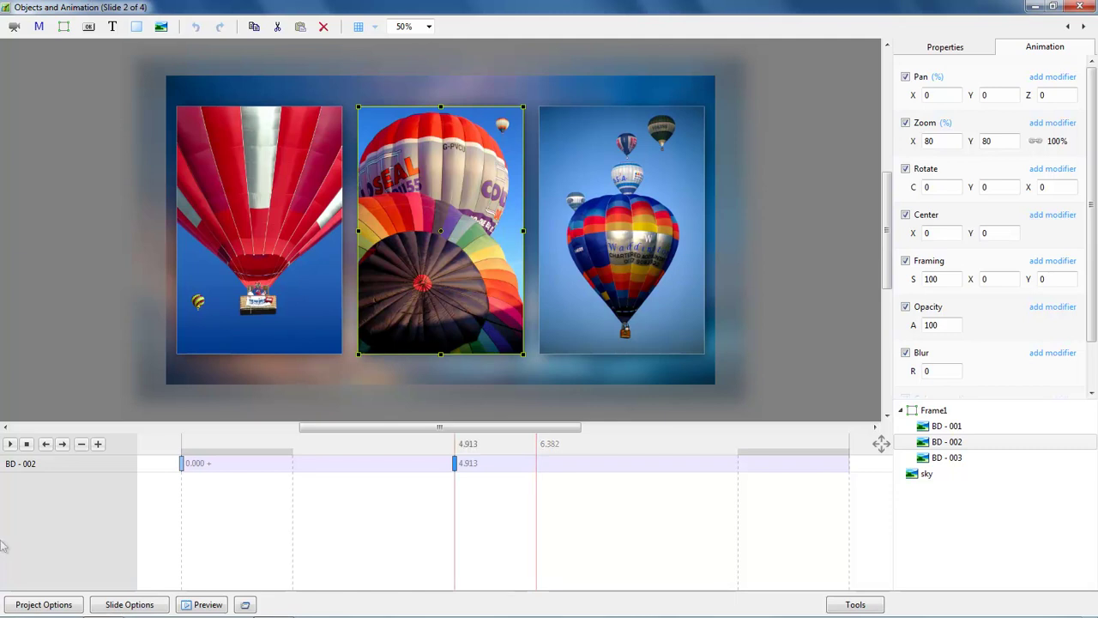
Examine the Pan oscillation of BD - 001 and BD - 003 at their first keyframes, playing the animation for BD - 001
click(945, 429)
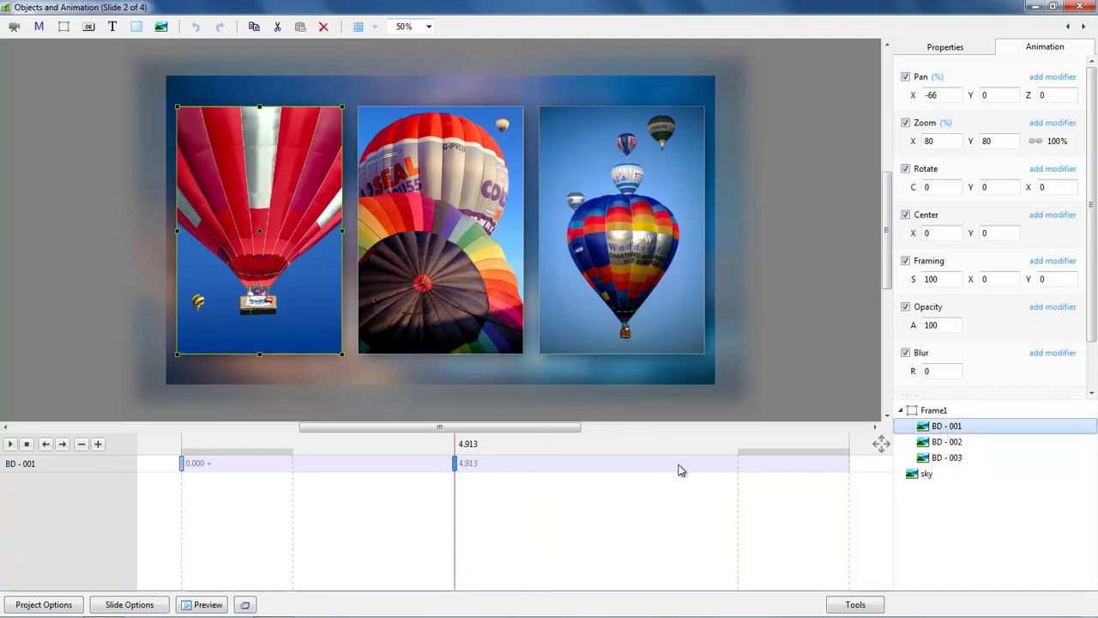
click(182, 464)
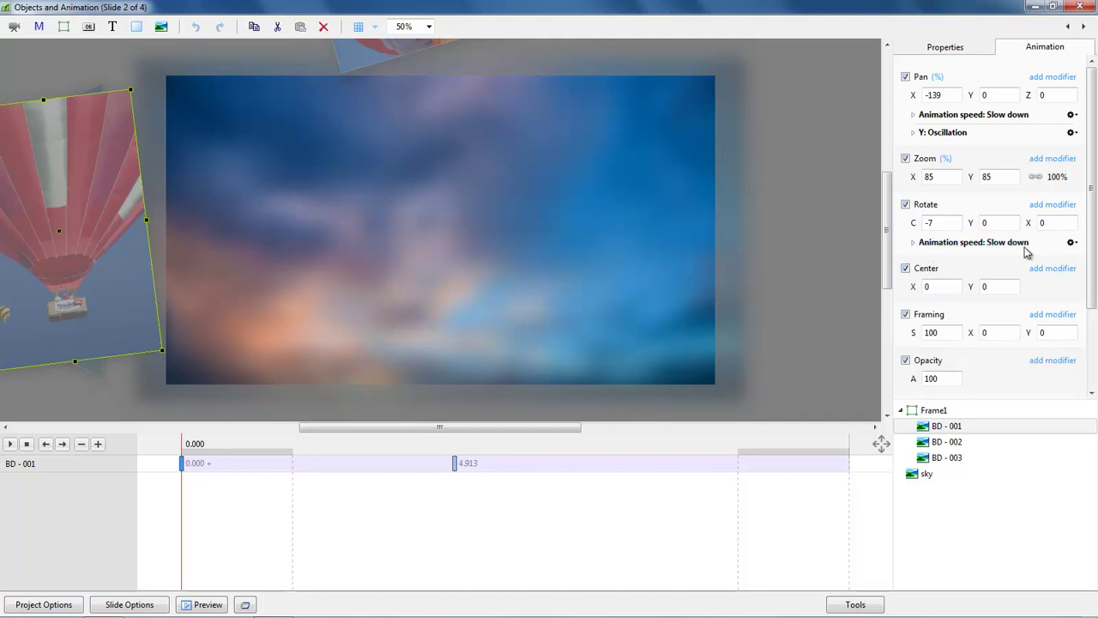
click(913, 133)
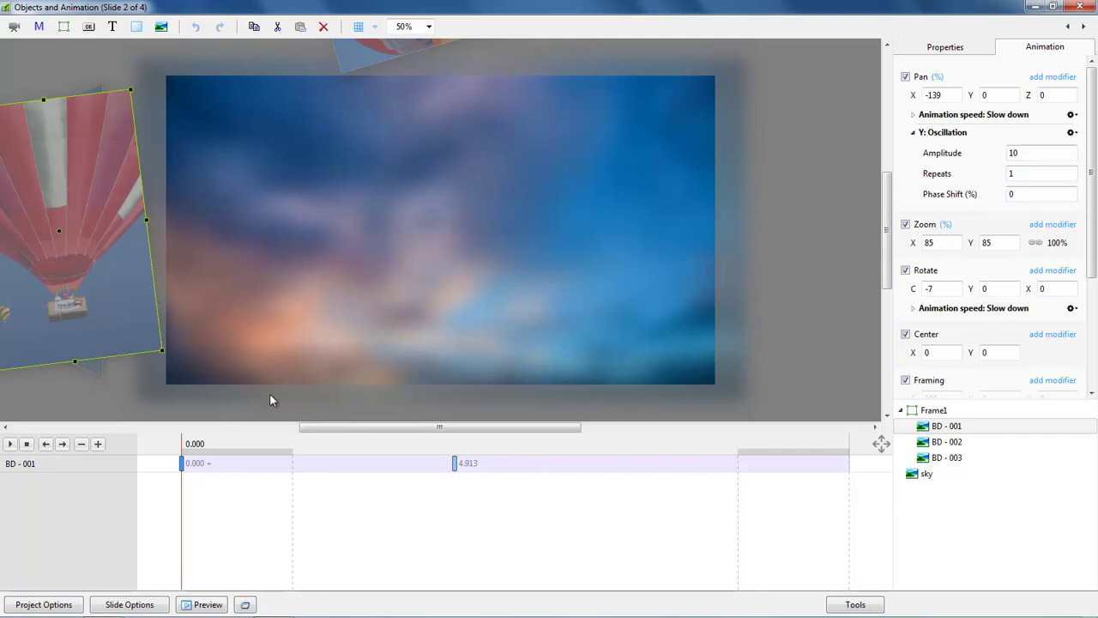
click(9, 444)
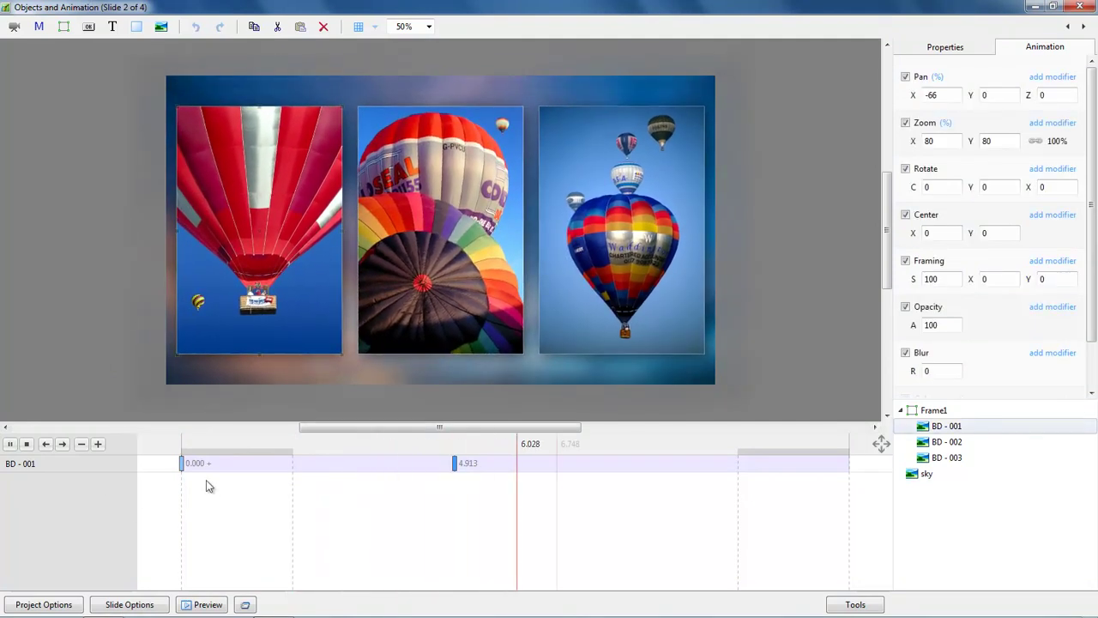
click(944, 458)
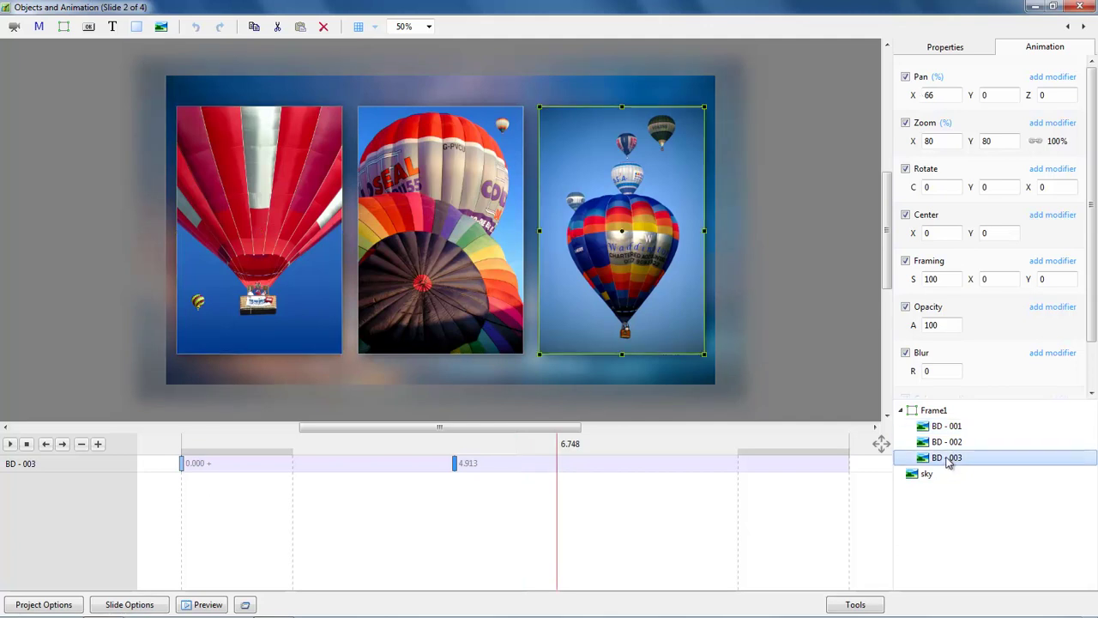
click(181, 462)
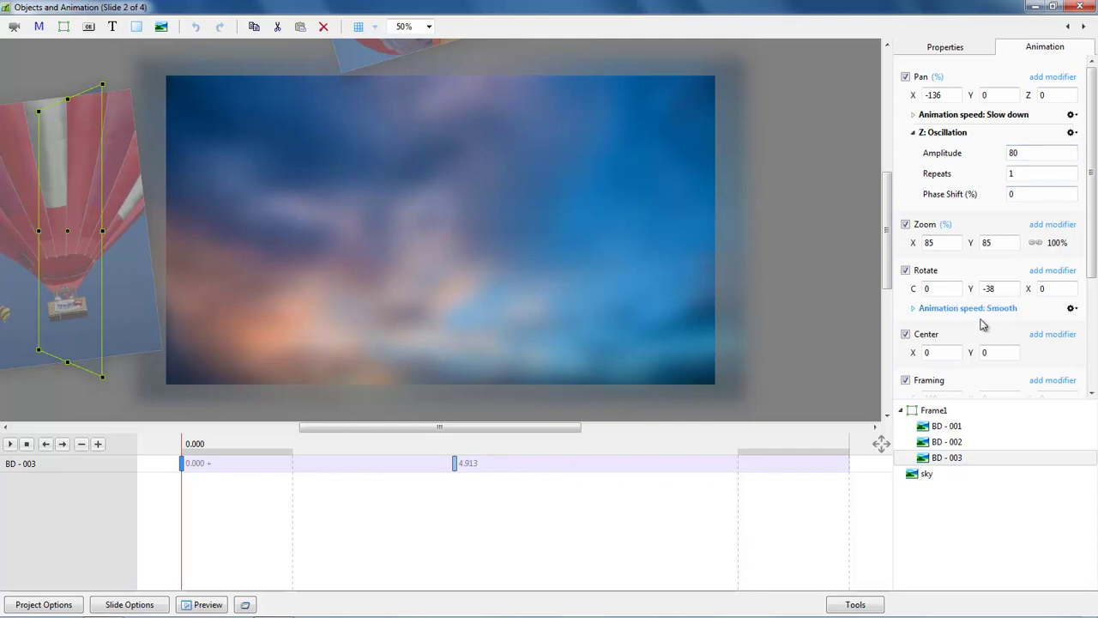
Test amplitudes for BD - 002's Pan Y oscillation at its first keyframe, settle on 20, and play the animation after each change
click(950, 445)
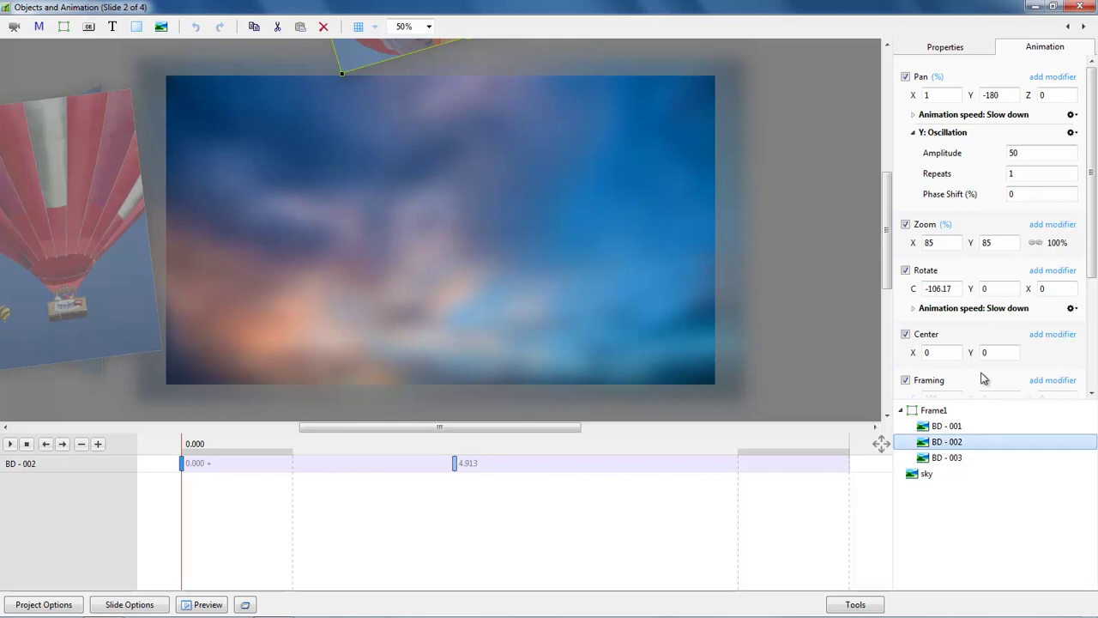
double_click(1022, 152)
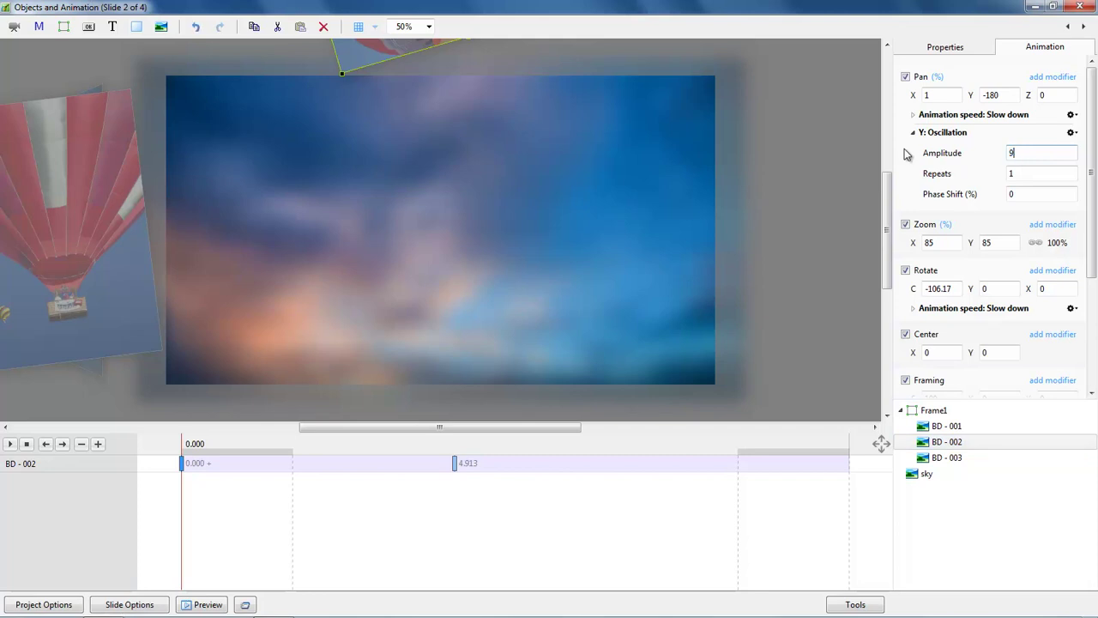
click(9, 444)
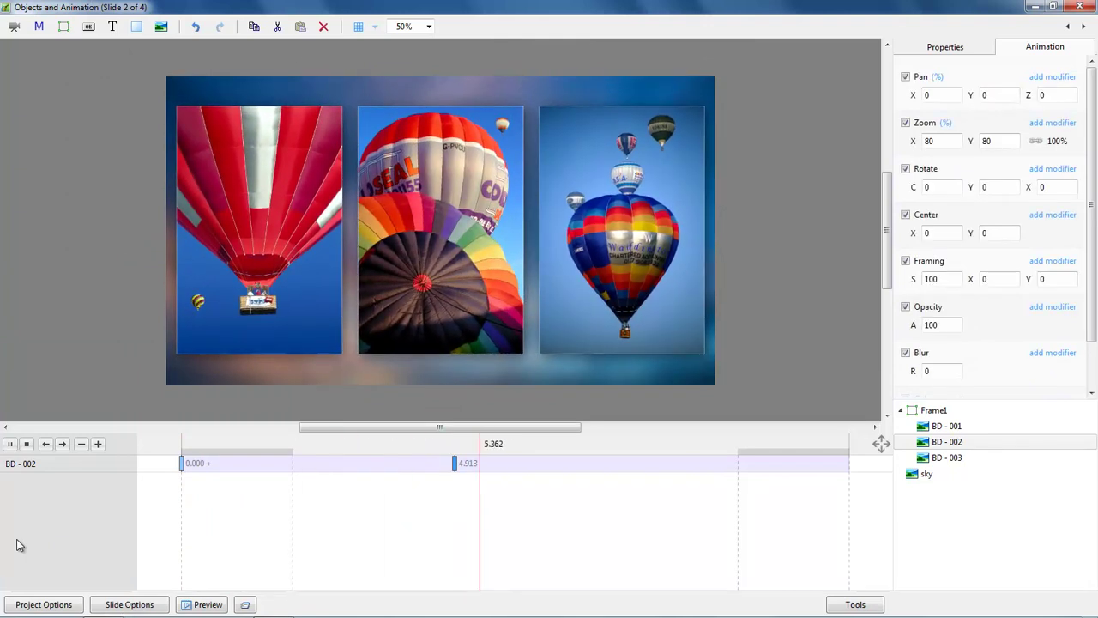
click(182, 464)
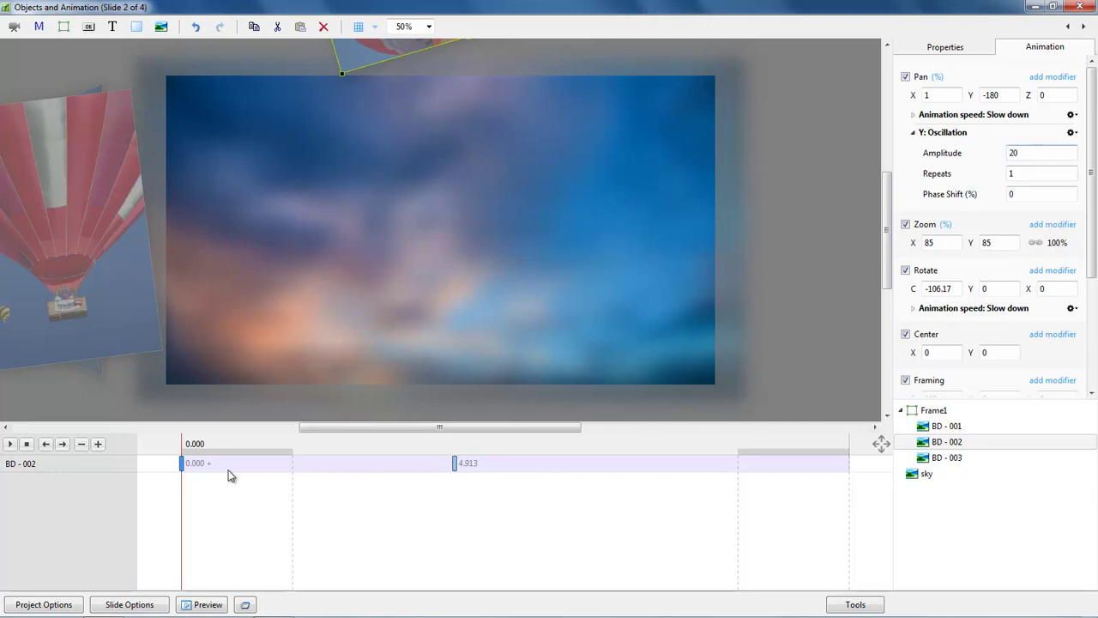
click(9, 443)
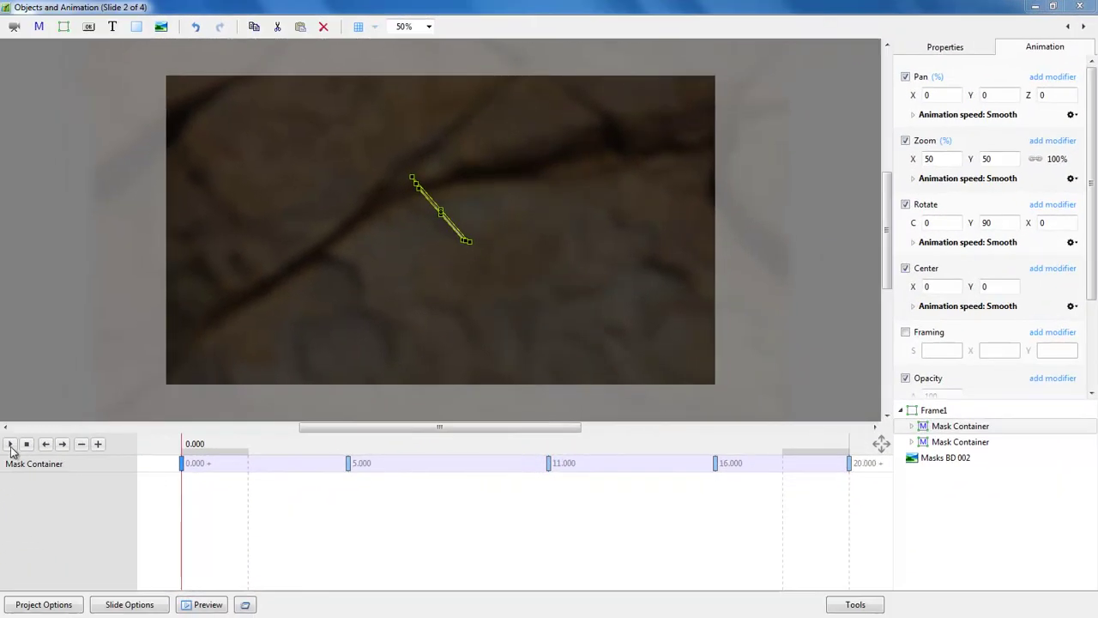
Play the mask container animation and examine Frame1's Pan X oscillation settings at its first keyframe
click(11, 445)
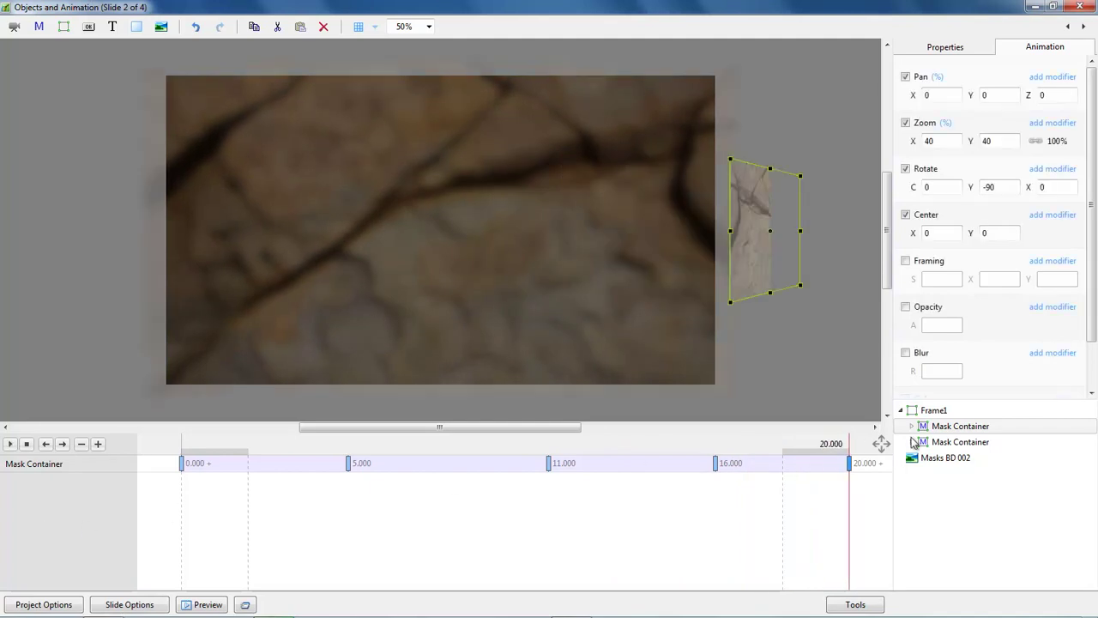
click(935, 410)
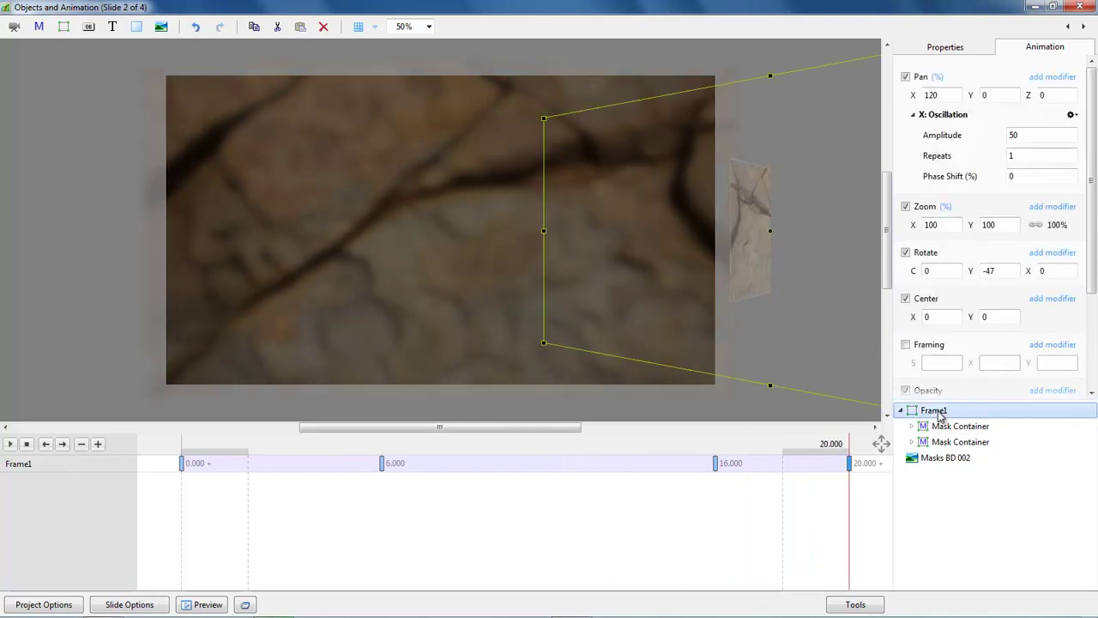
click(182, 463)
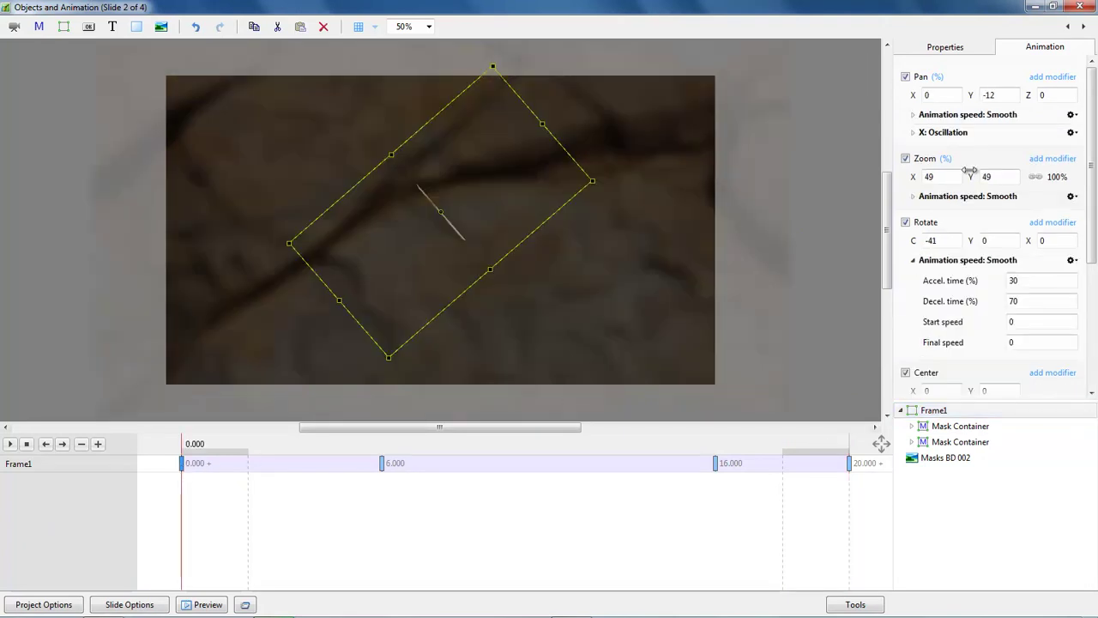
click(913, 133)
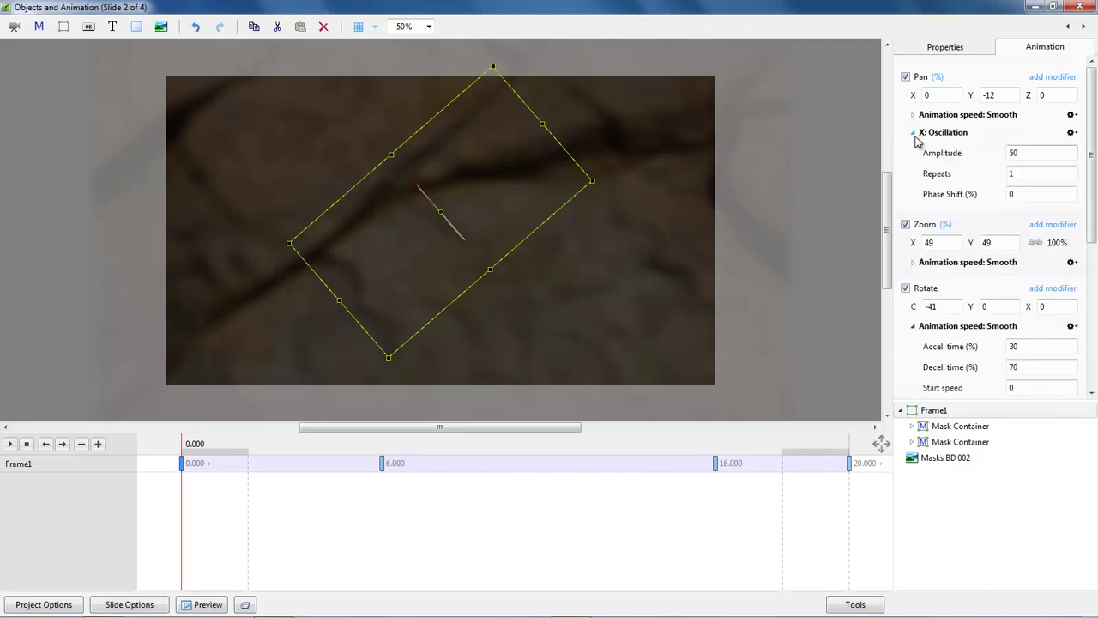
click(913, 133)
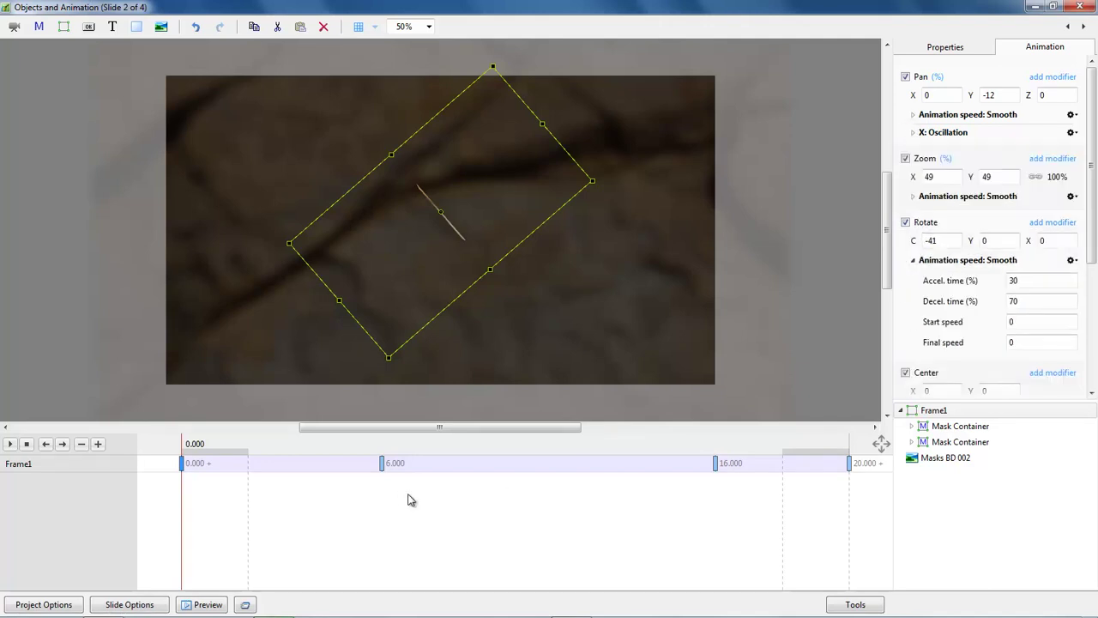
View Frame1's keyframes at 6.000 and 16.000, scrub from the start to about 6 seconds, and return to the first keyframe
click(383, 464)
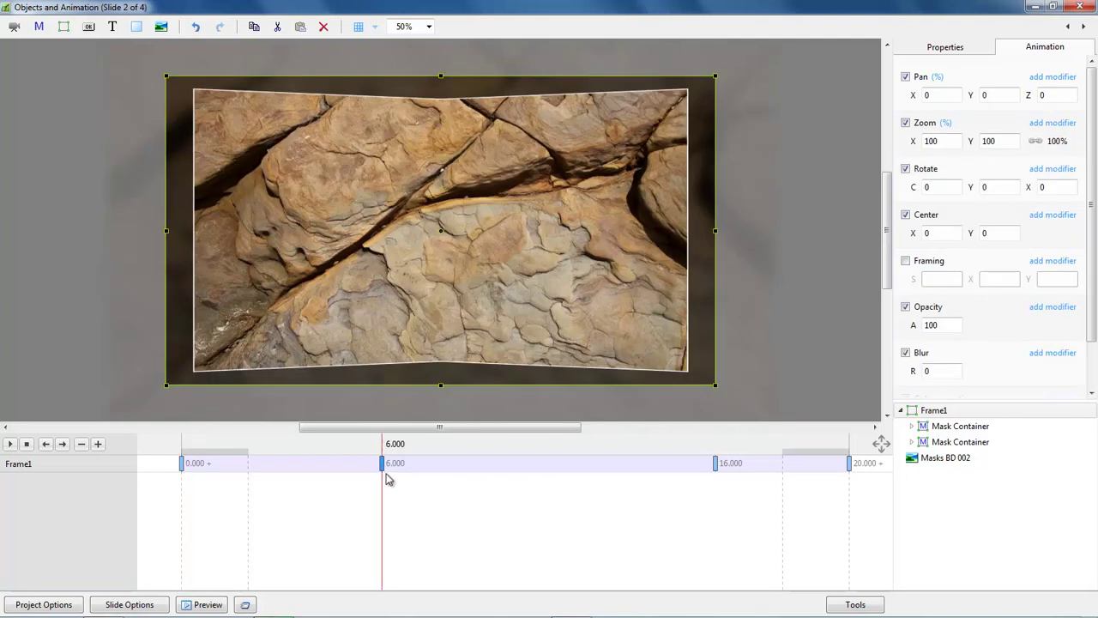
click(718, 467)
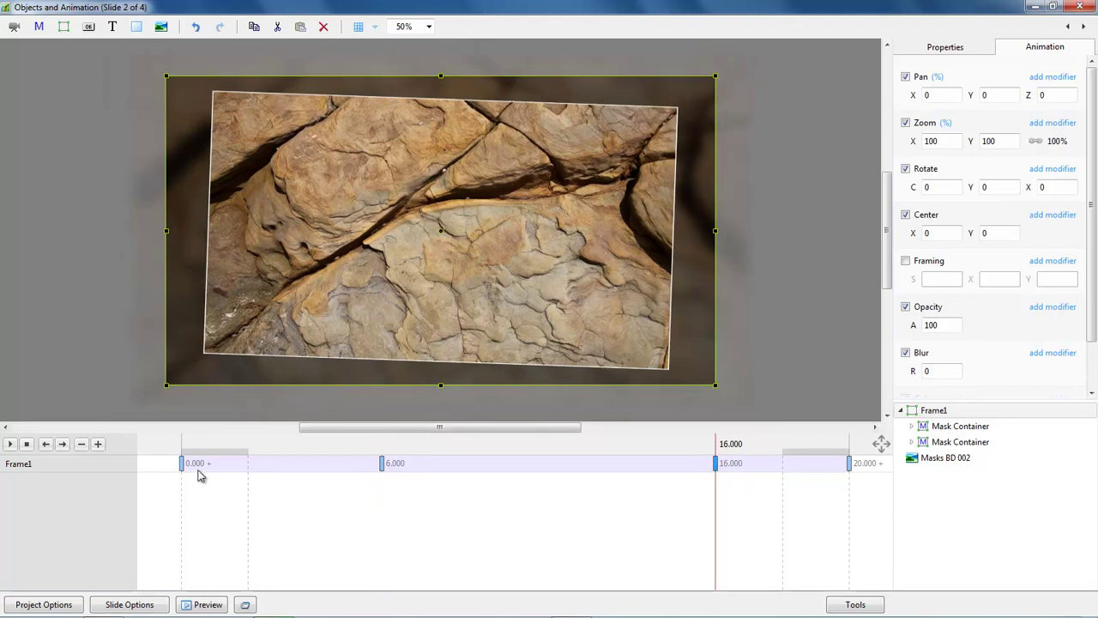
click(182, 464)
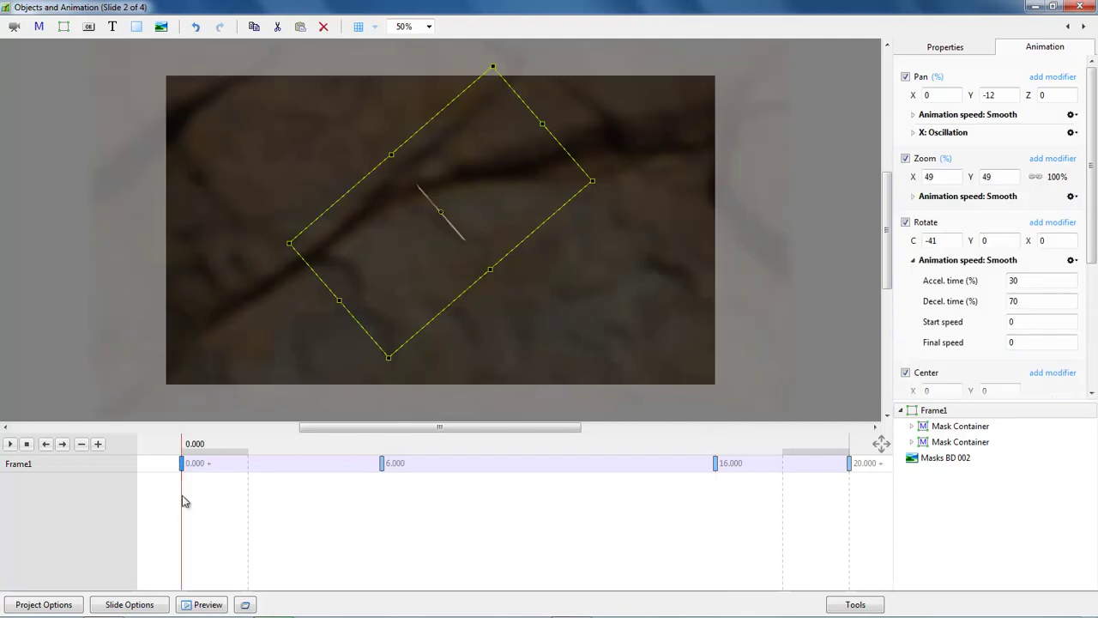
click(185, 495)
click(208, 498)
drag(207, 498, 385, 545)
click(181, 463)
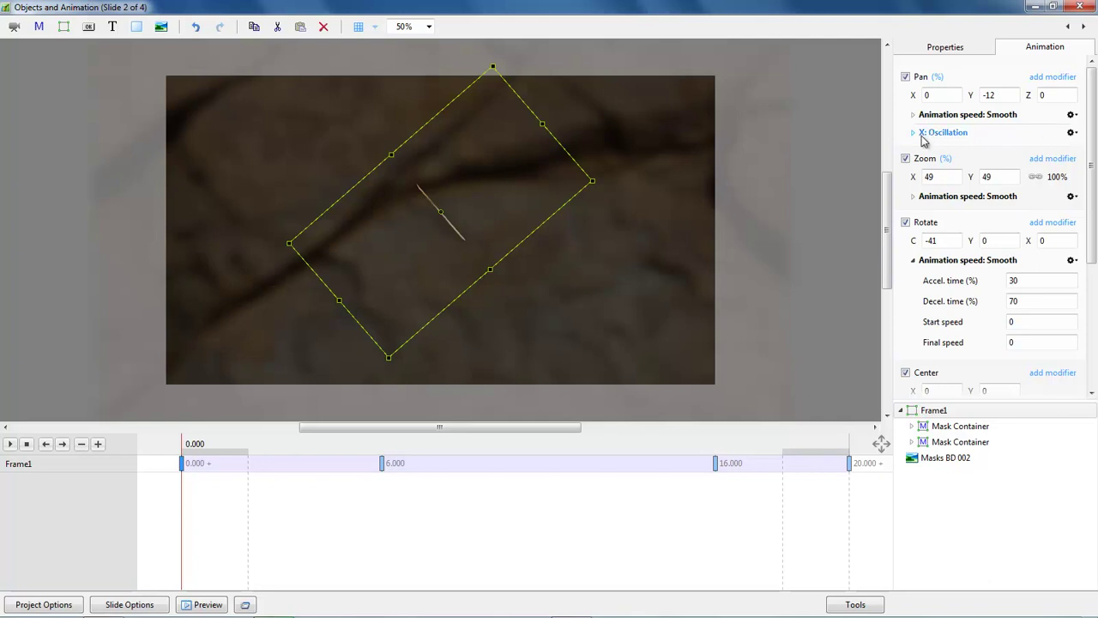
Set the amplitude of Frame1's Pan X oscillation to 10 at the first keyframe and play the animation to check the motion
click(914, 133)
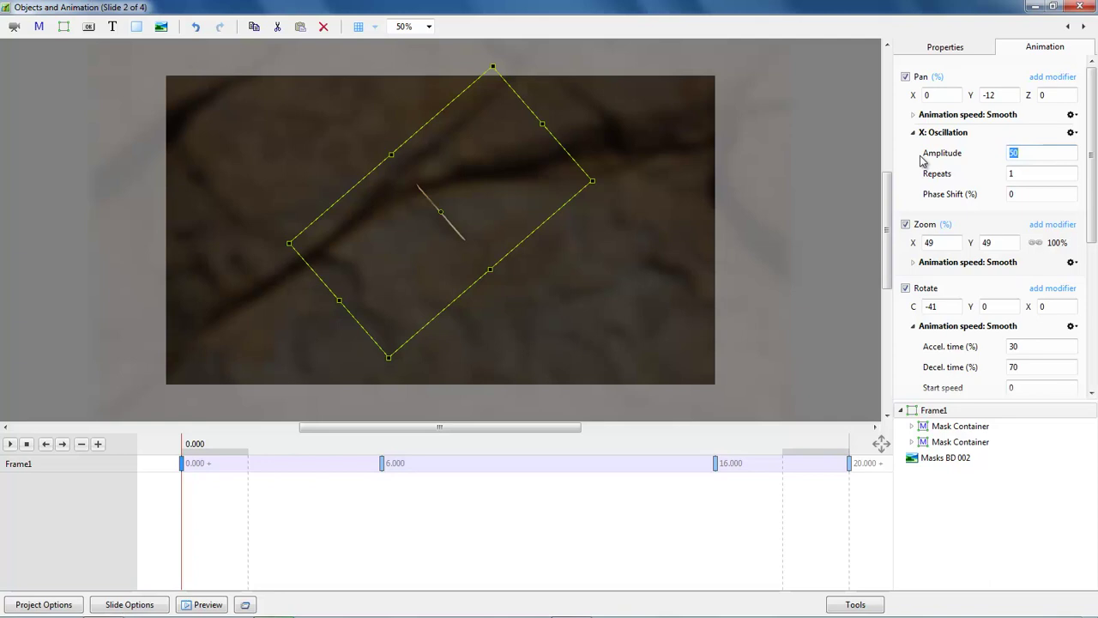
click(9, 443)
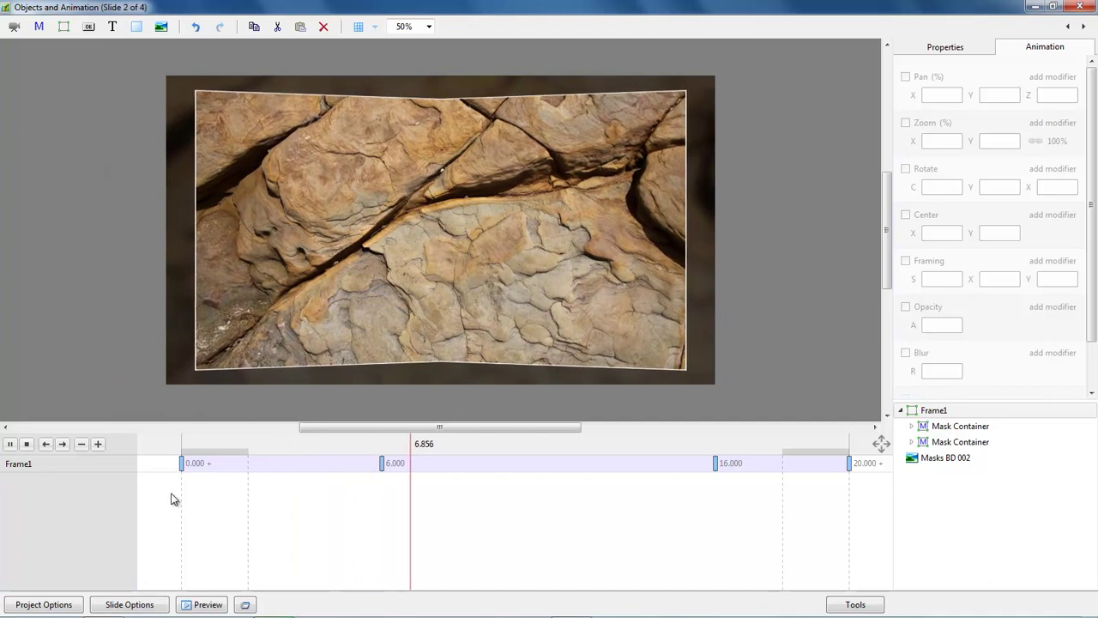
click(182, 464)
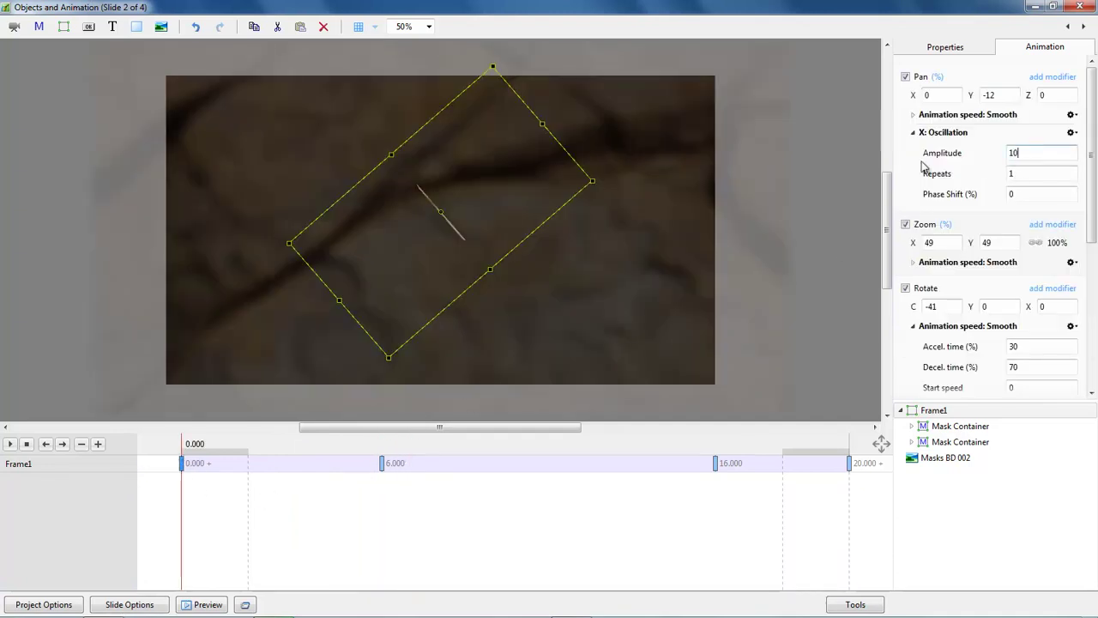
click(8, 444)
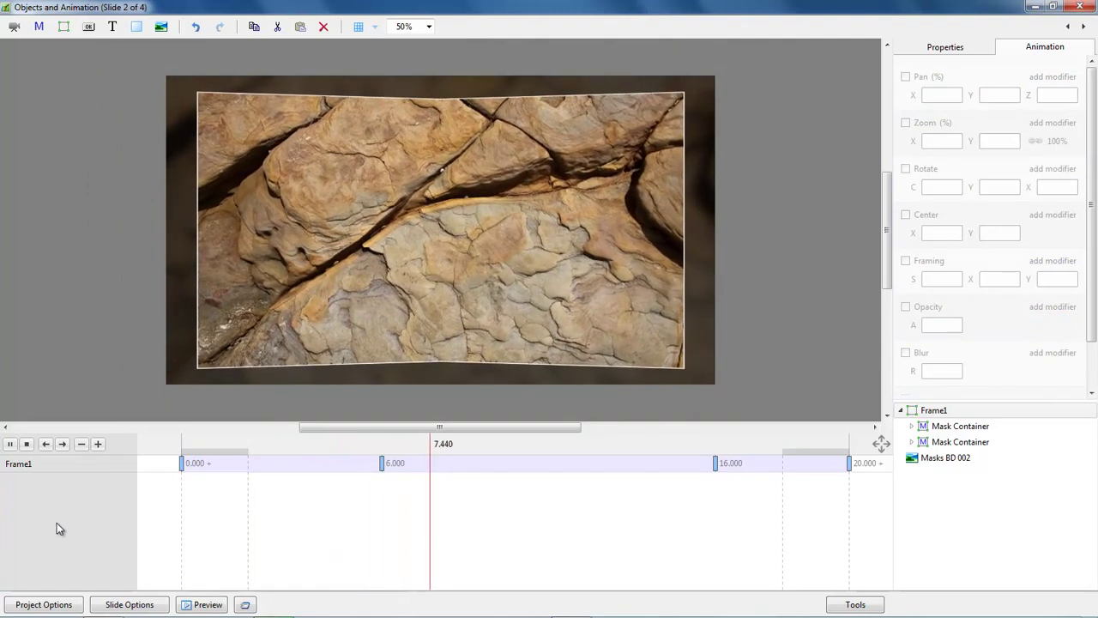
key(space)
Enter another amplitude for Frame1's Pan X oscillation at the first keyframe, then play and stop the animation
click(182, 463)
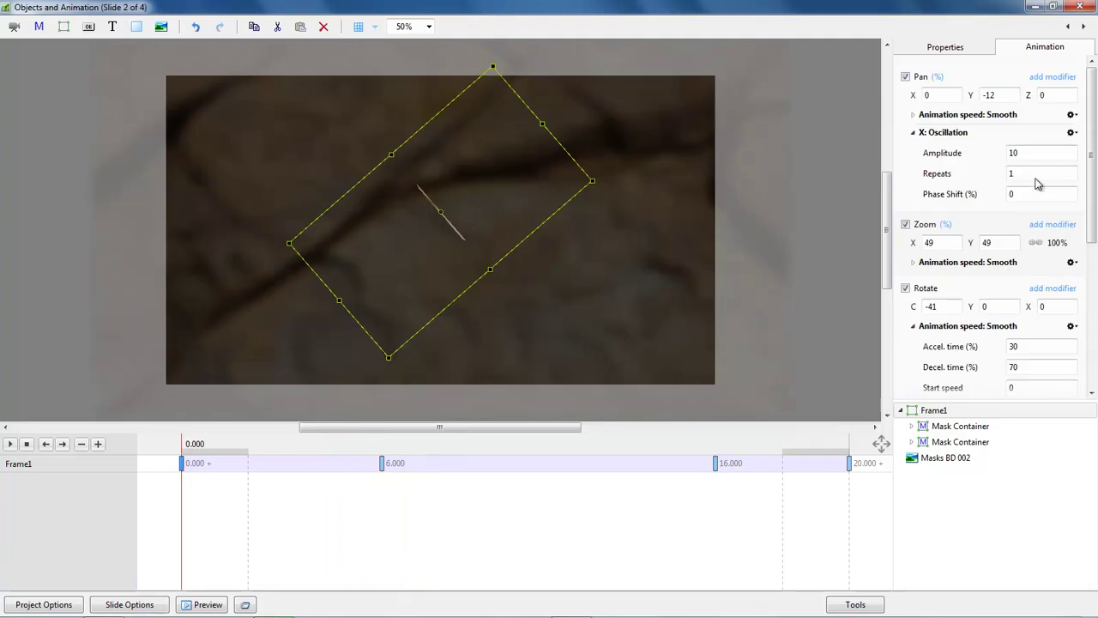
double_click(1023, 153)
click(11, 444)
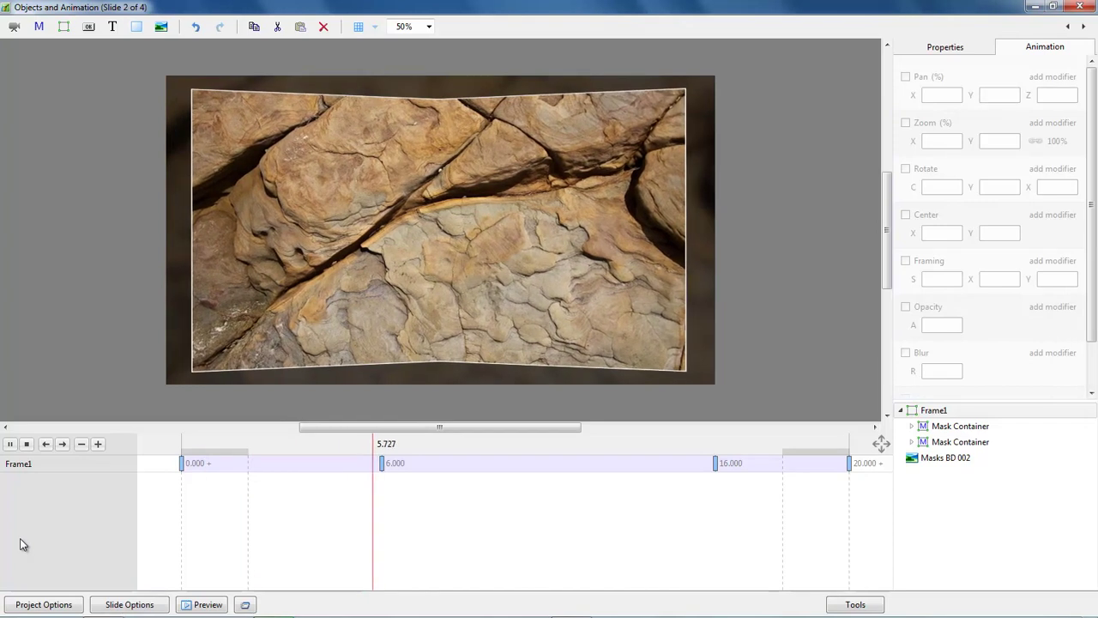
key(space)
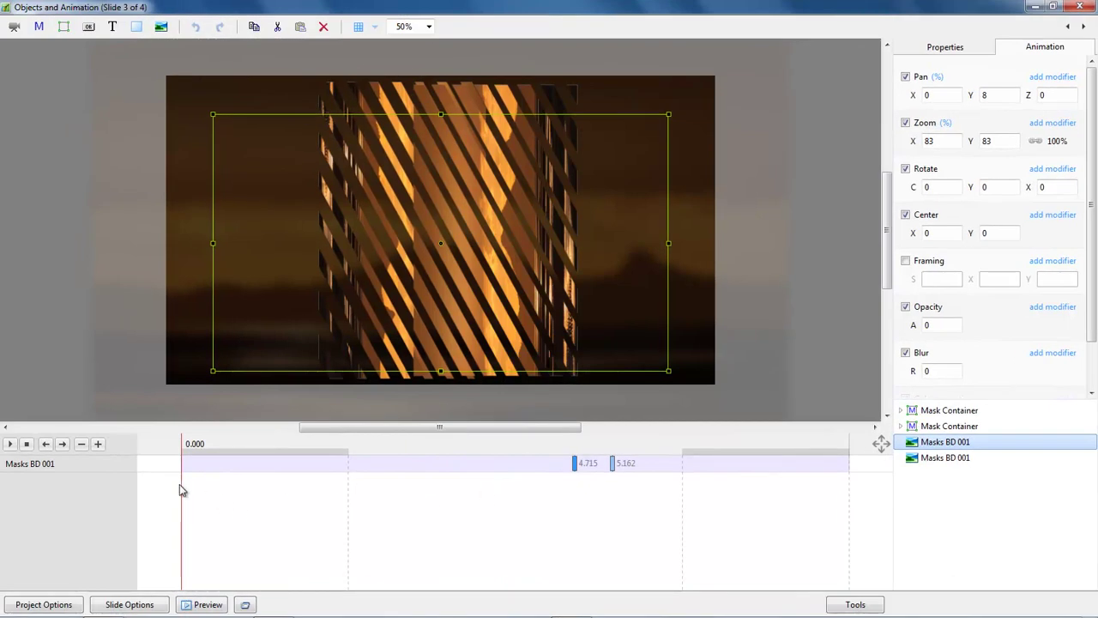
Play slide 3's striped mask animation from the start, stop it, and scrub the timeline to about 2.64 seconds
click(181, 483)
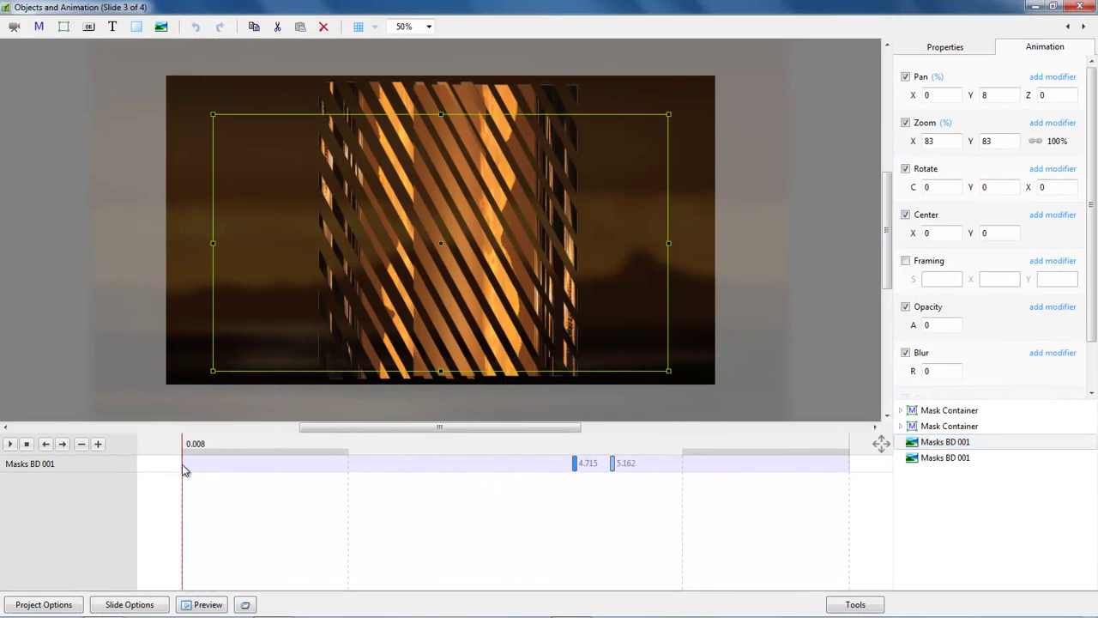
click(9, 443)
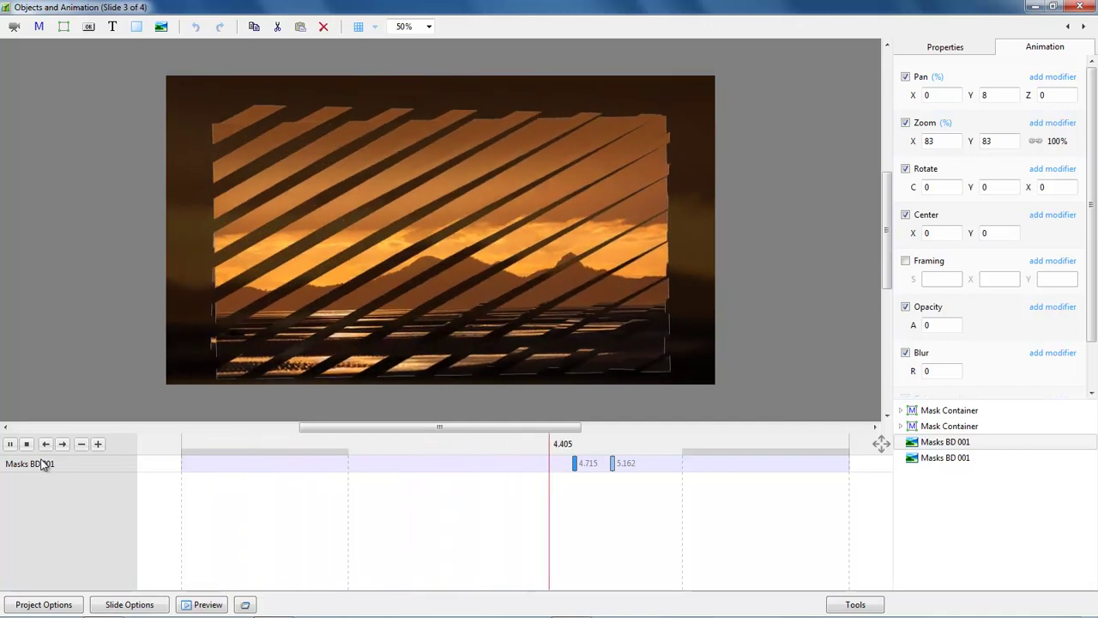
key(space)
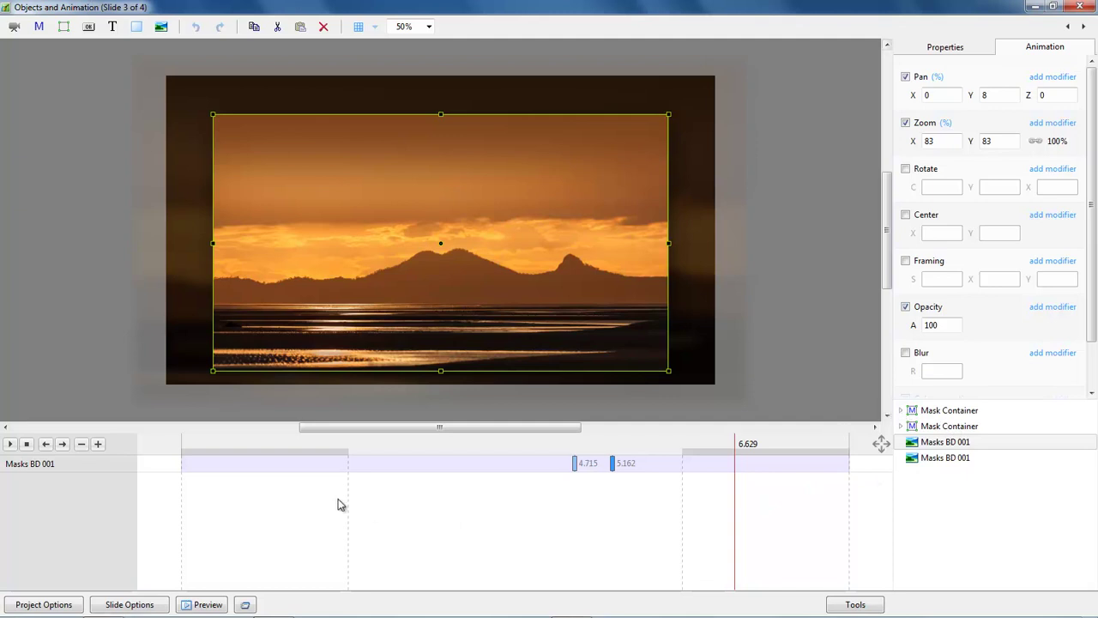
drag(301, 474, 404, 496)
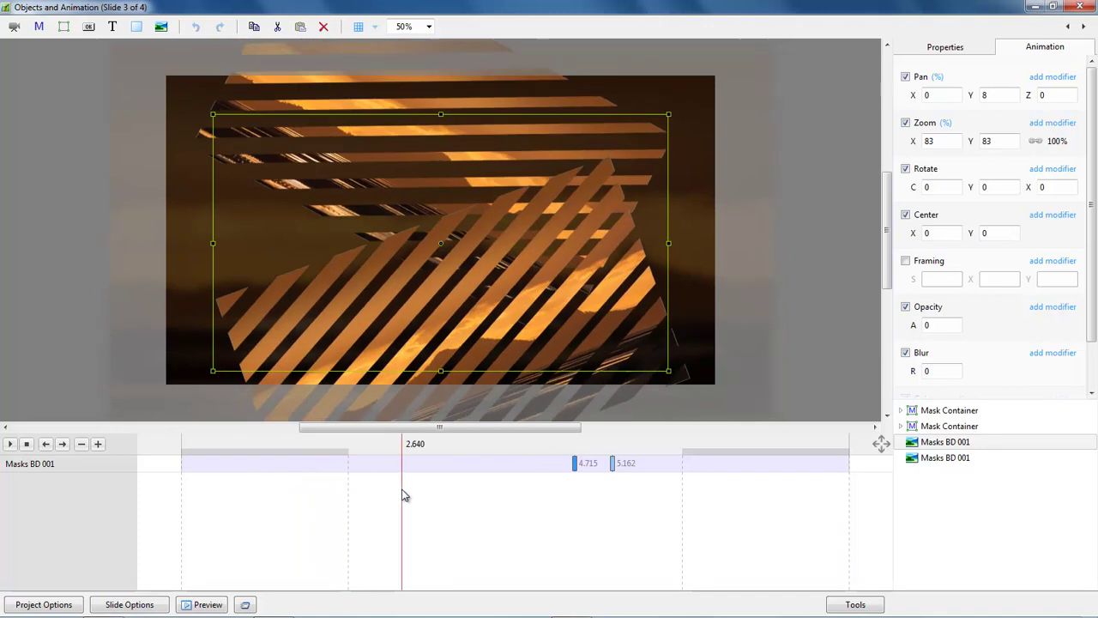
Compare the two Masks BD 001 image layers on slide 3 and view the upper one's keyframes at 4.715 and 5.162
click(404, 496)
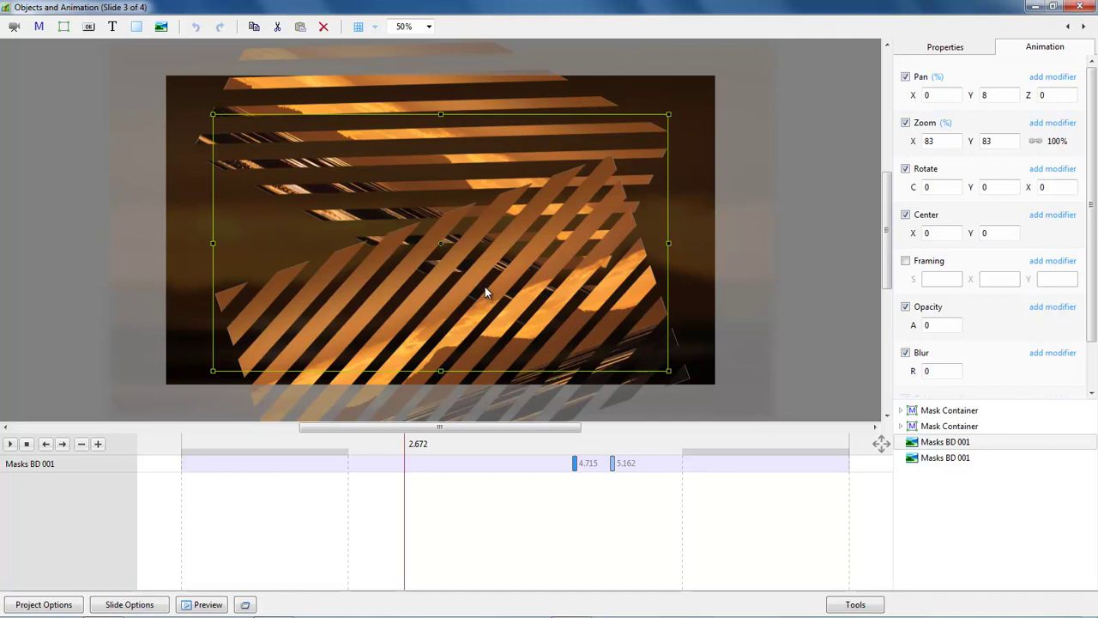
click(932, 459)
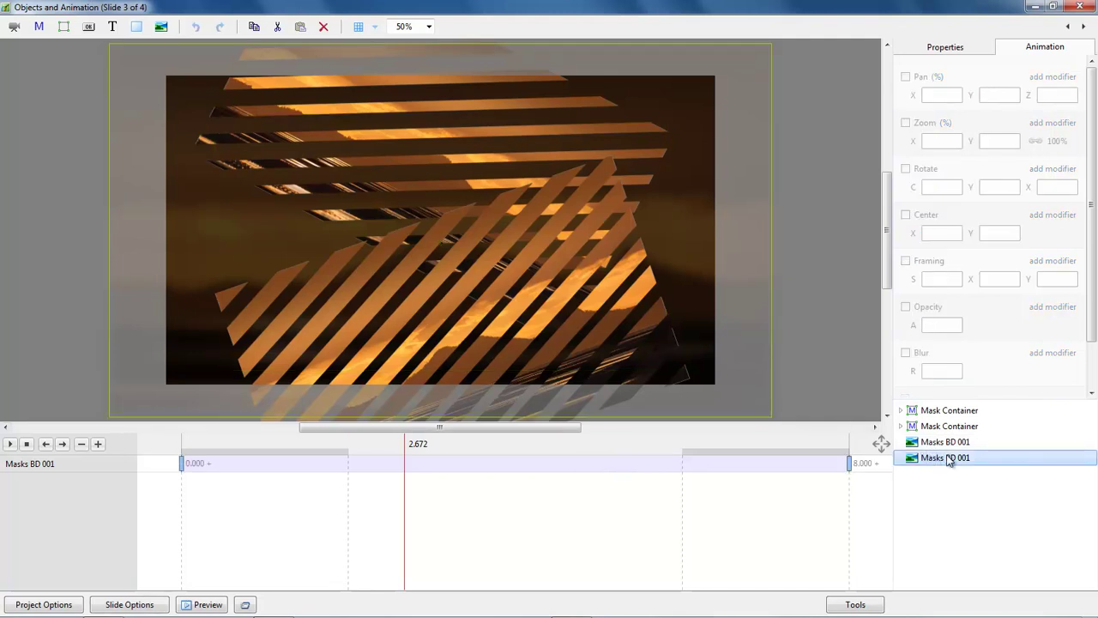
click(937, 445)
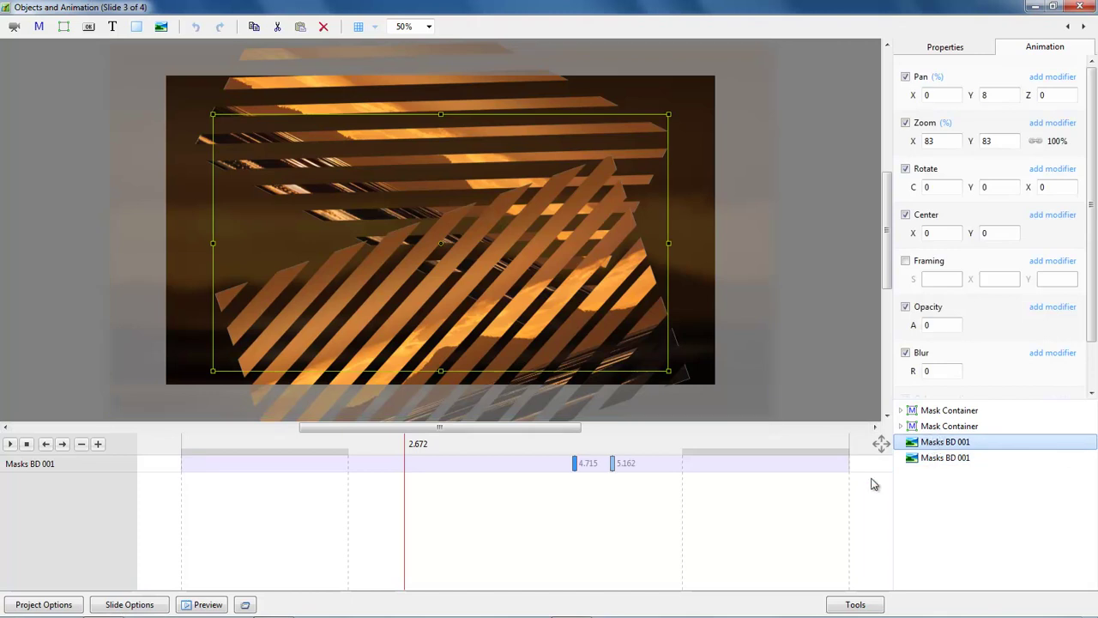
click(575, 470)
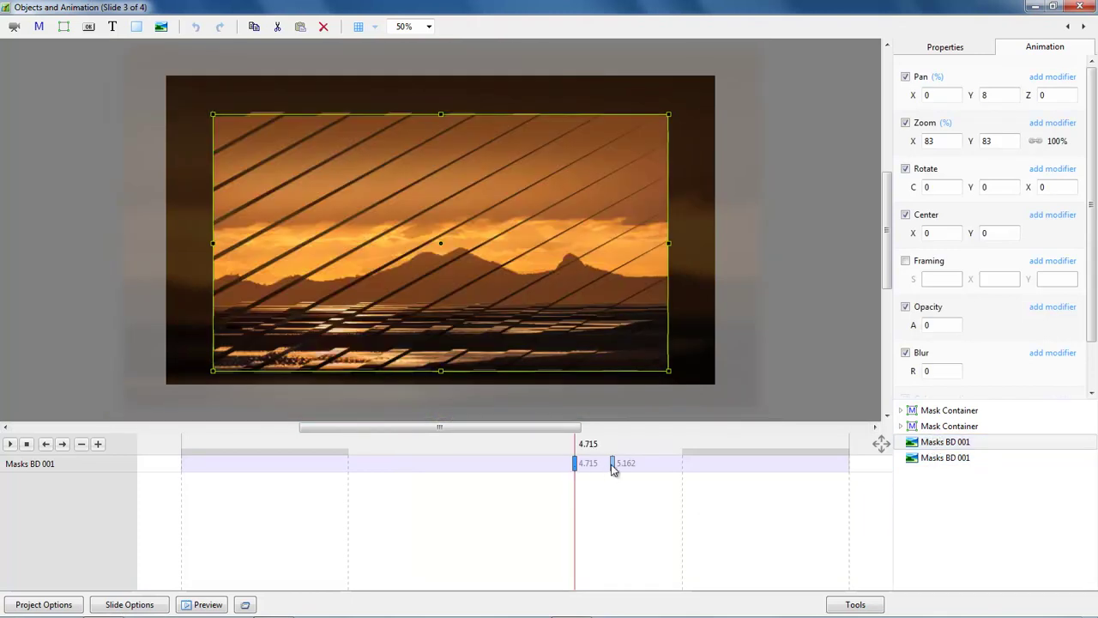
click(612, 465)
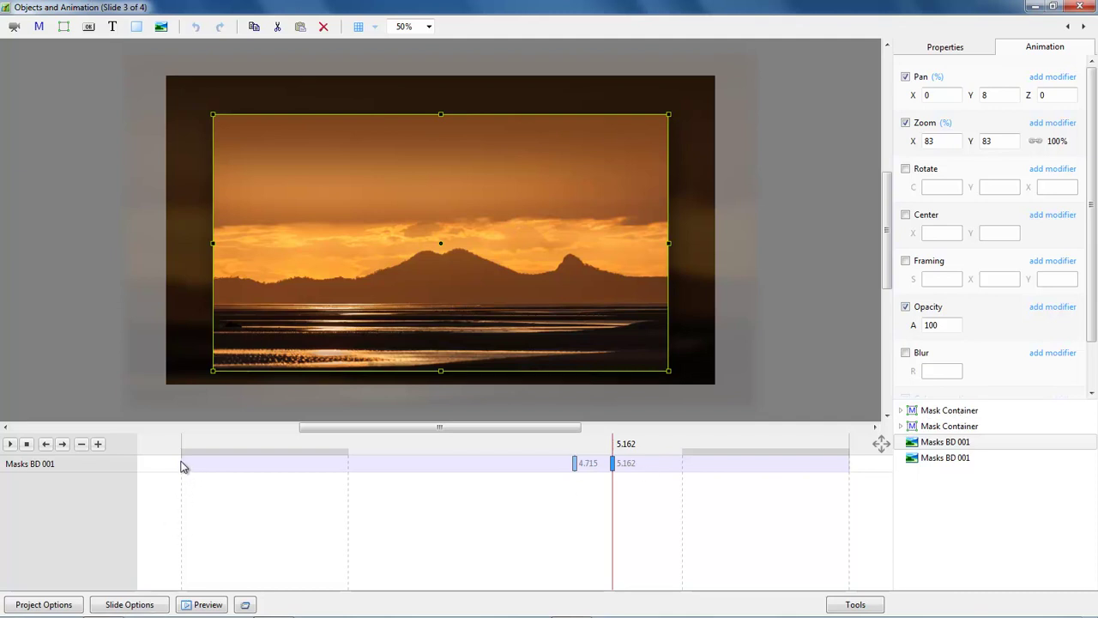
Close the slide 3 object editor and play the show from slide 2
click(1080, 7)
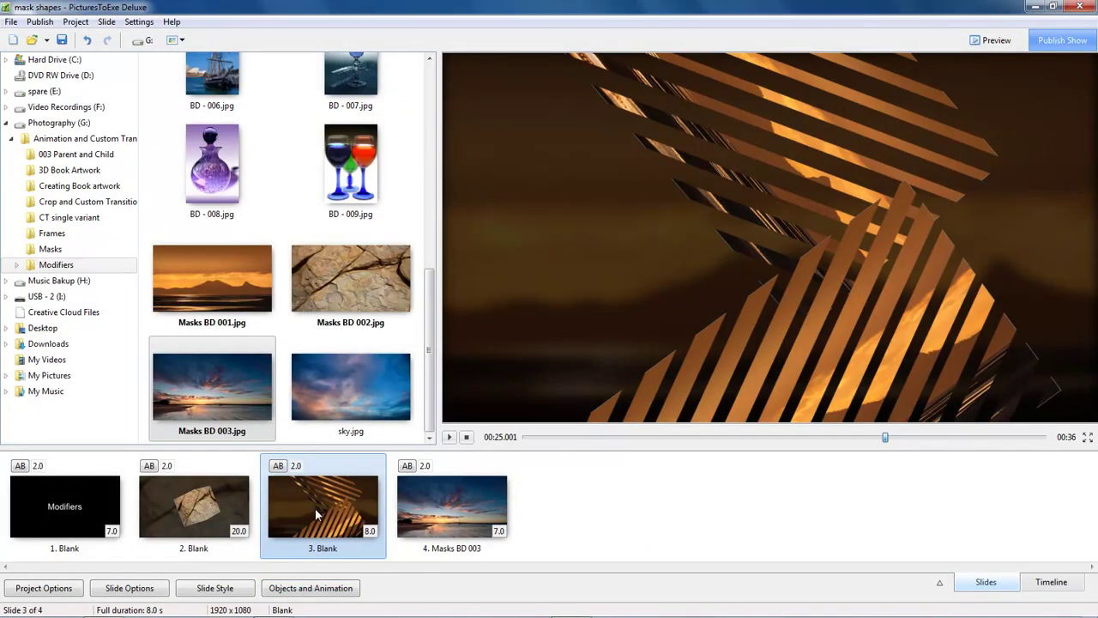
click(242, 520)
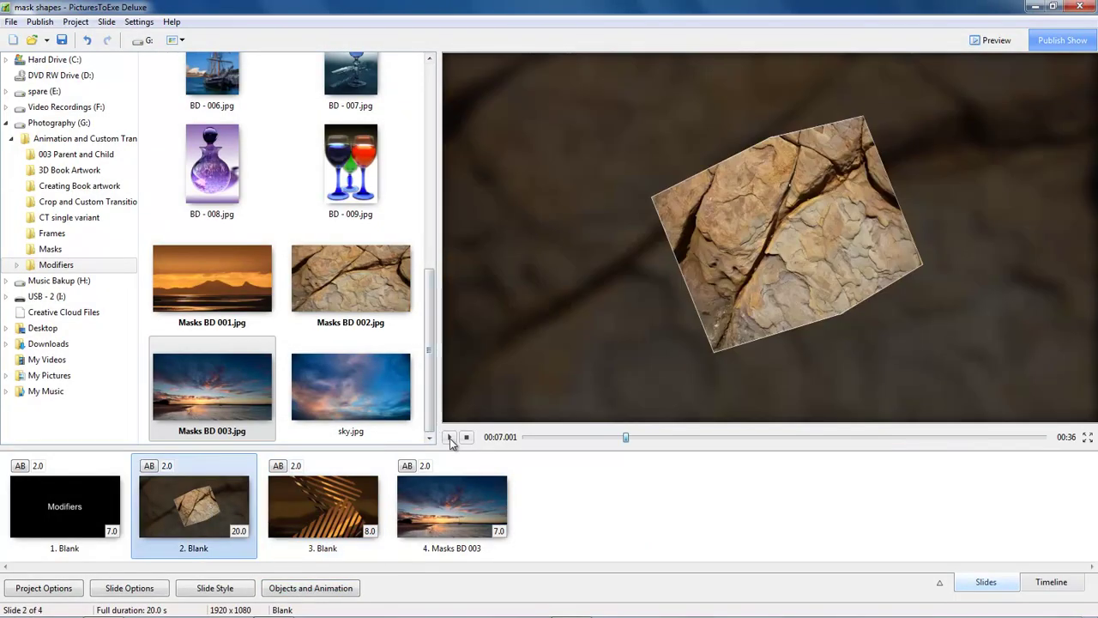
click(448, 436)
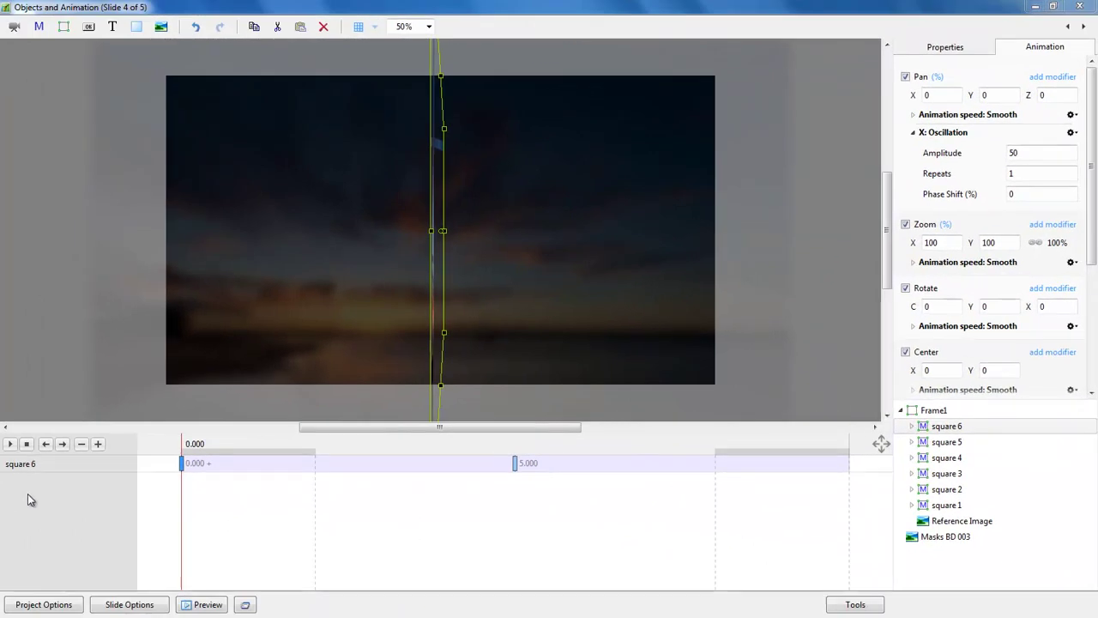
Play slide 4's animation of square masks from the start, then scrub the timeline to about 3.37 seconds
click(10, 445)
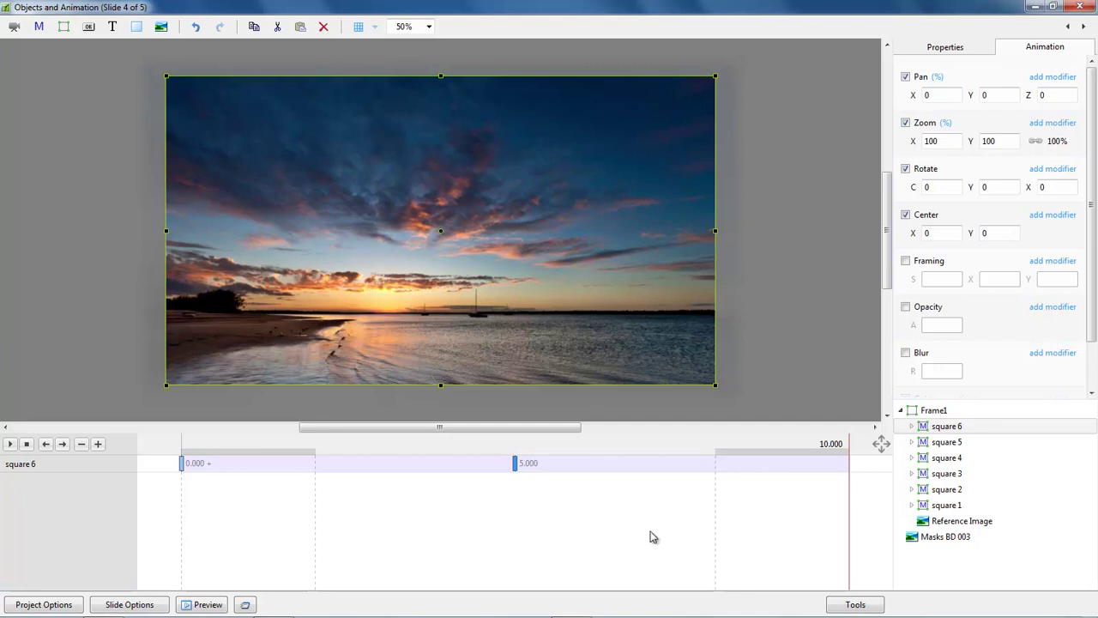
click(388, 477)
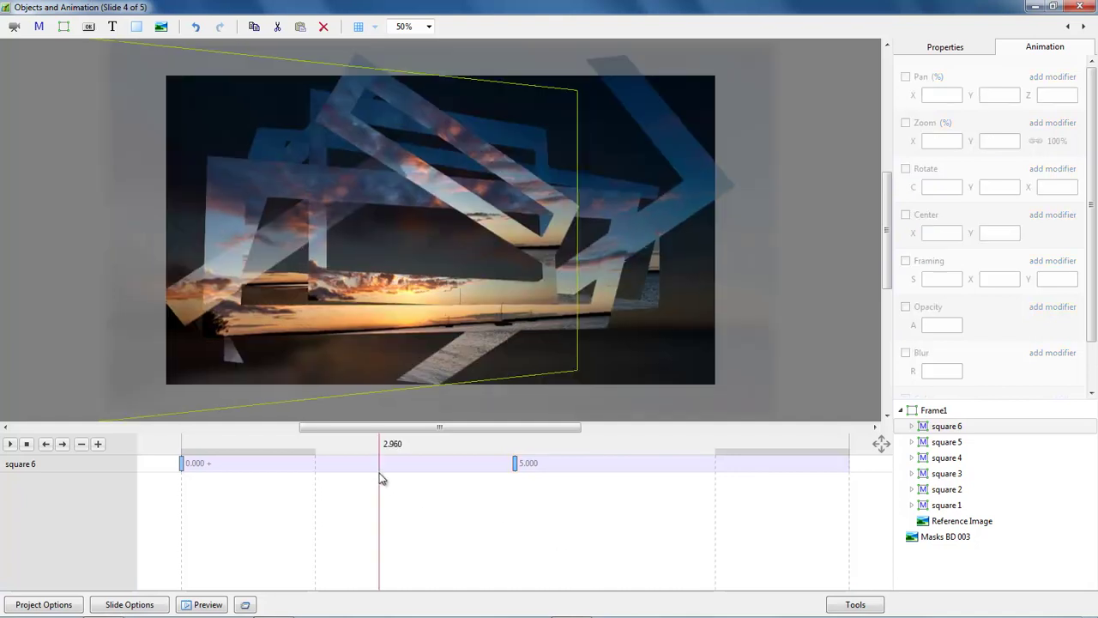
drag(396, 475, 405, 507)
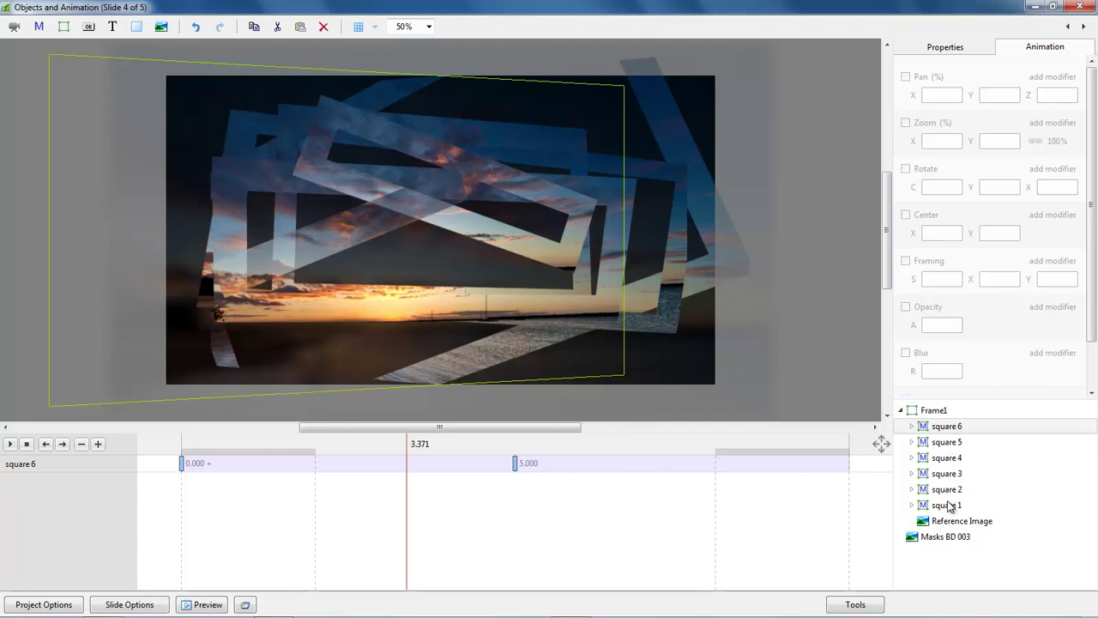
Examine the first-keyframe animation settings of Frame1 and the oscillation modifiers of each mask container from square 6 down to square 1
click(940, 416)
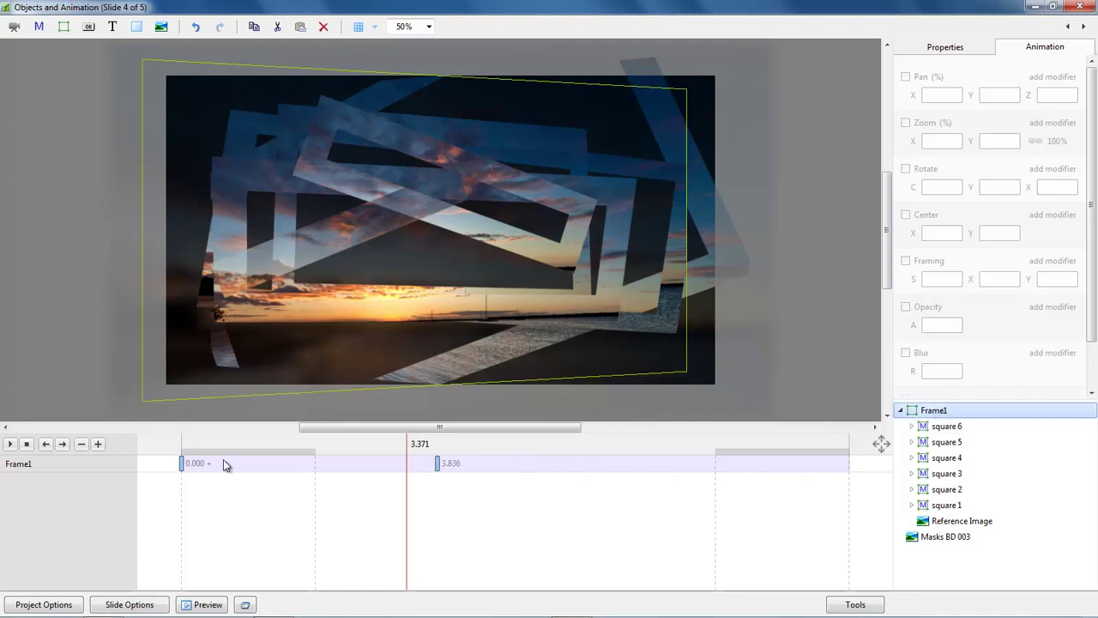
click(181, 464)
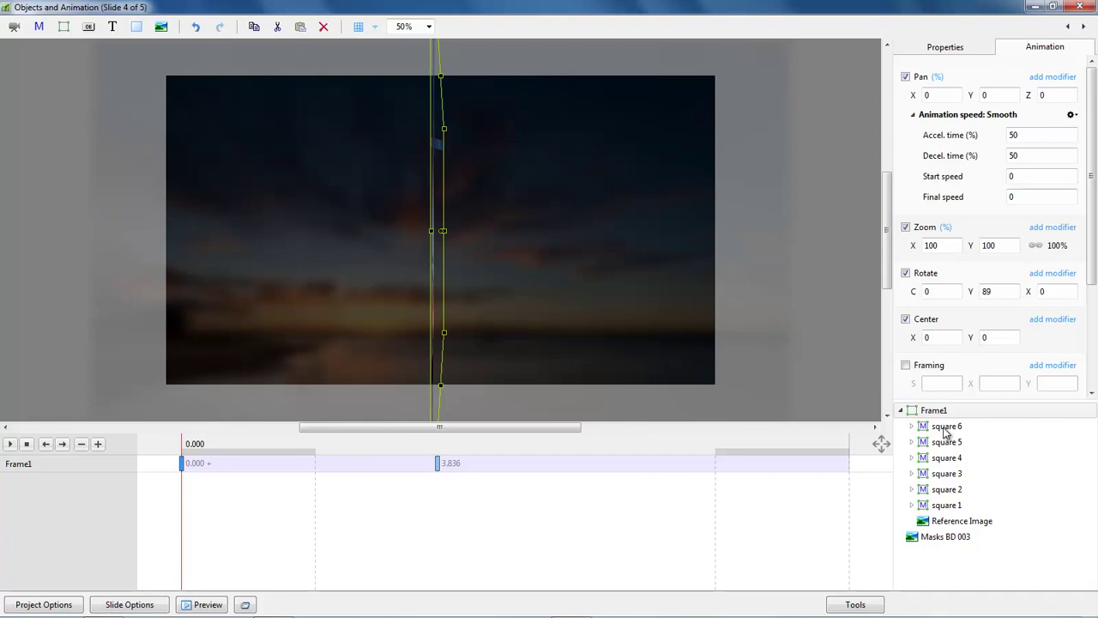
click(946, 428)
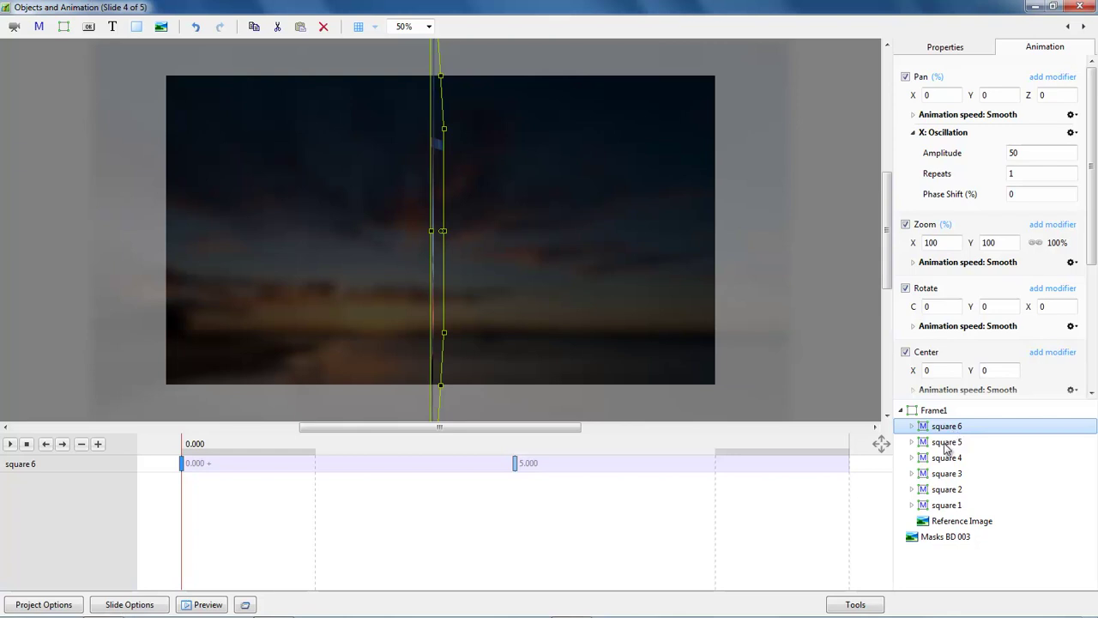
click(949, 442)
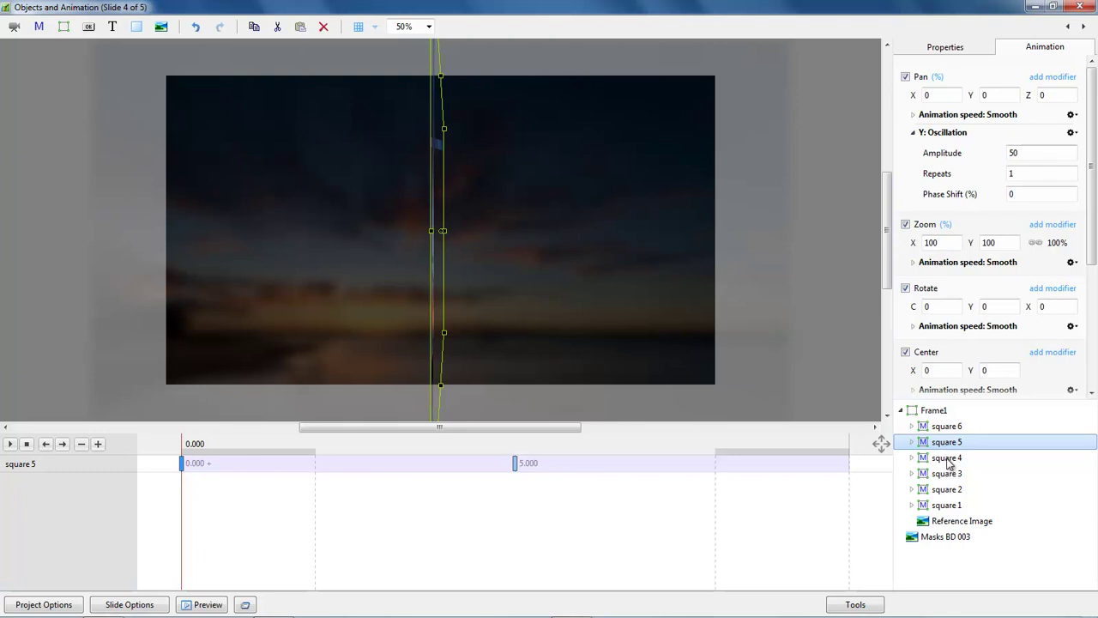
click(949, 460)
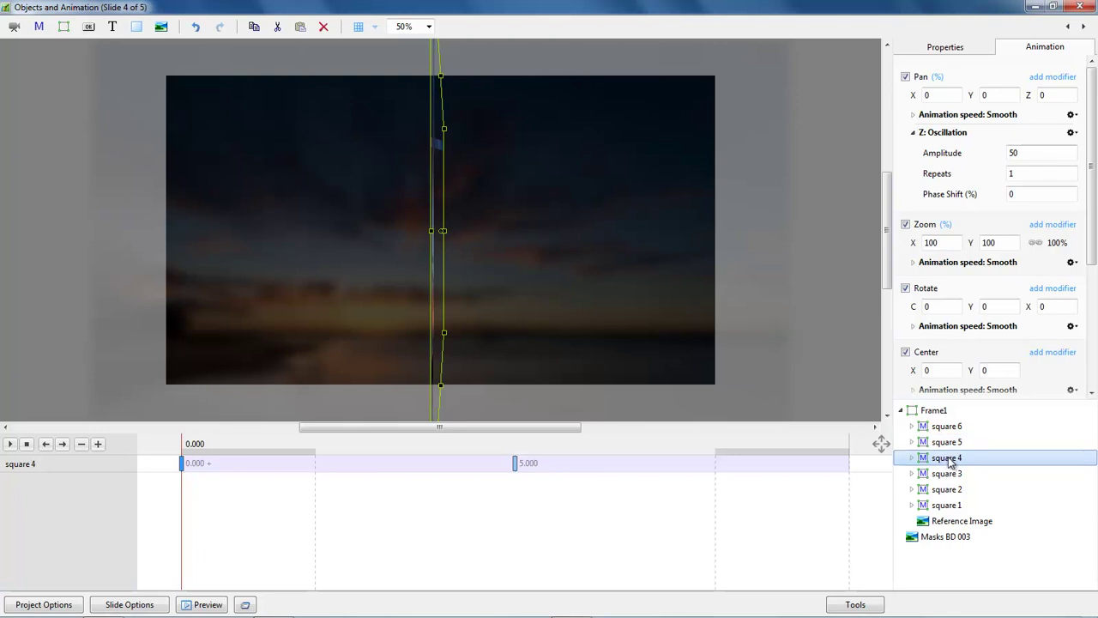
click(945, 477)
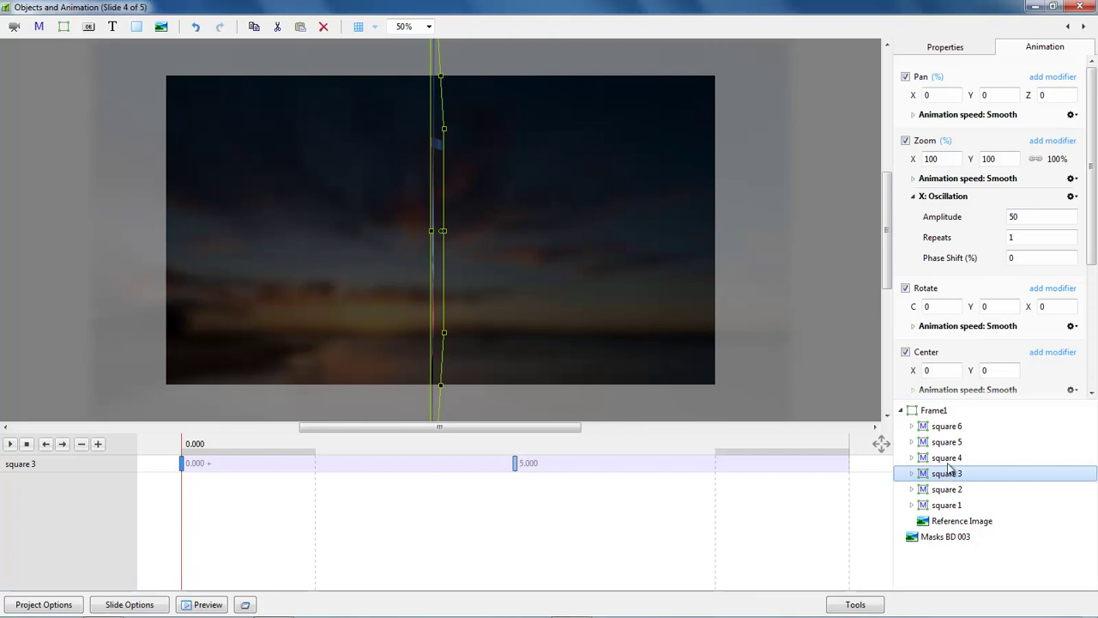
click(947, 491)
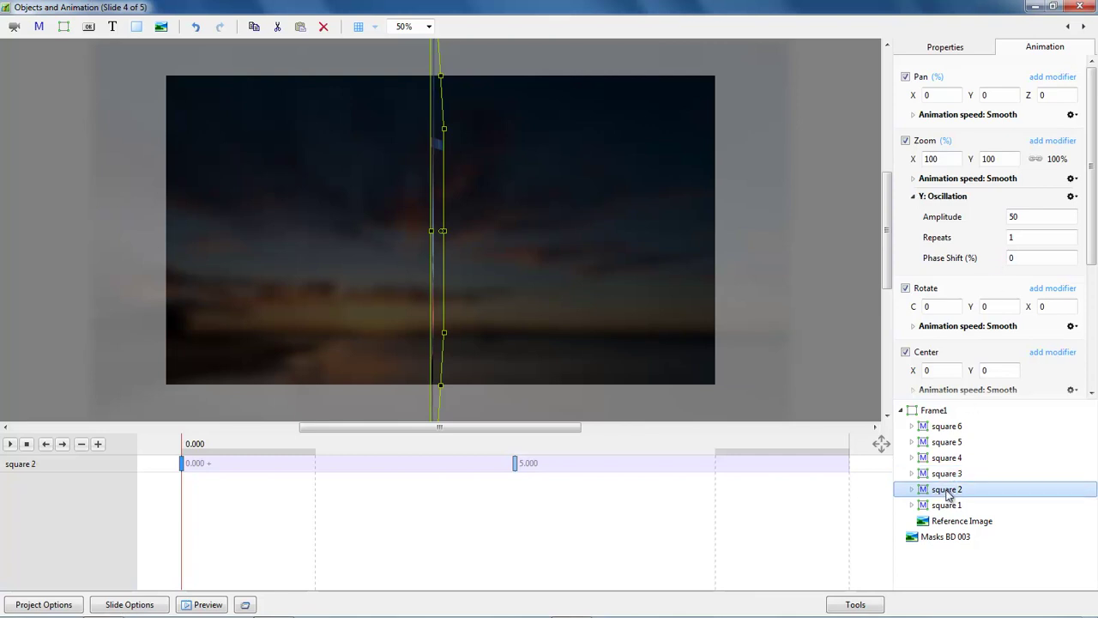
click(948, 506)
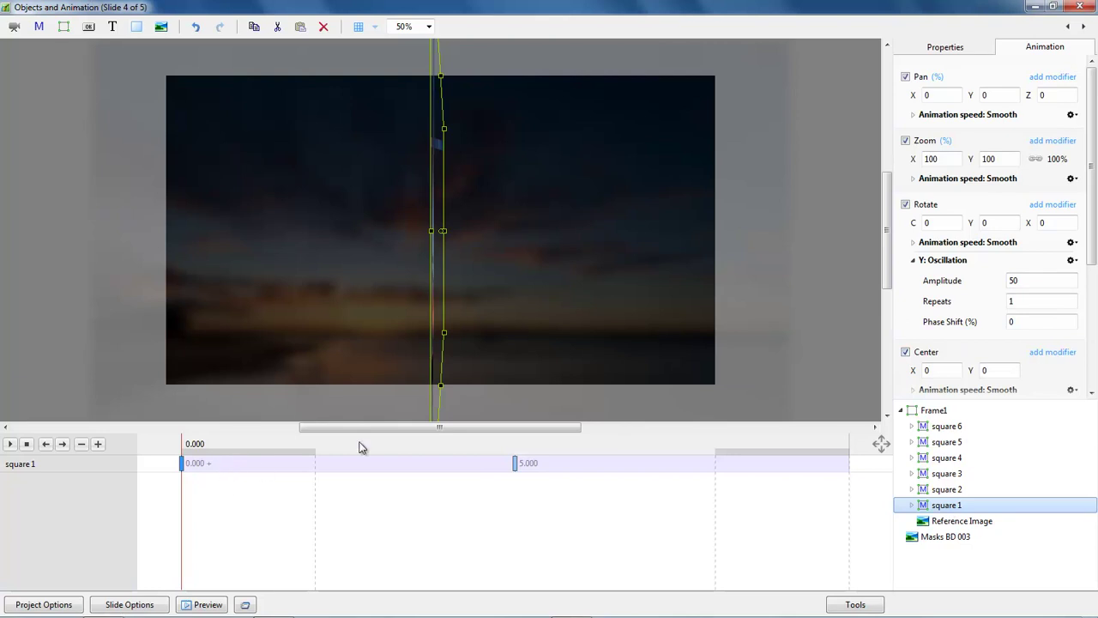
Close the slide 4 object editor and play the show from slide 3
click(1080, 8)
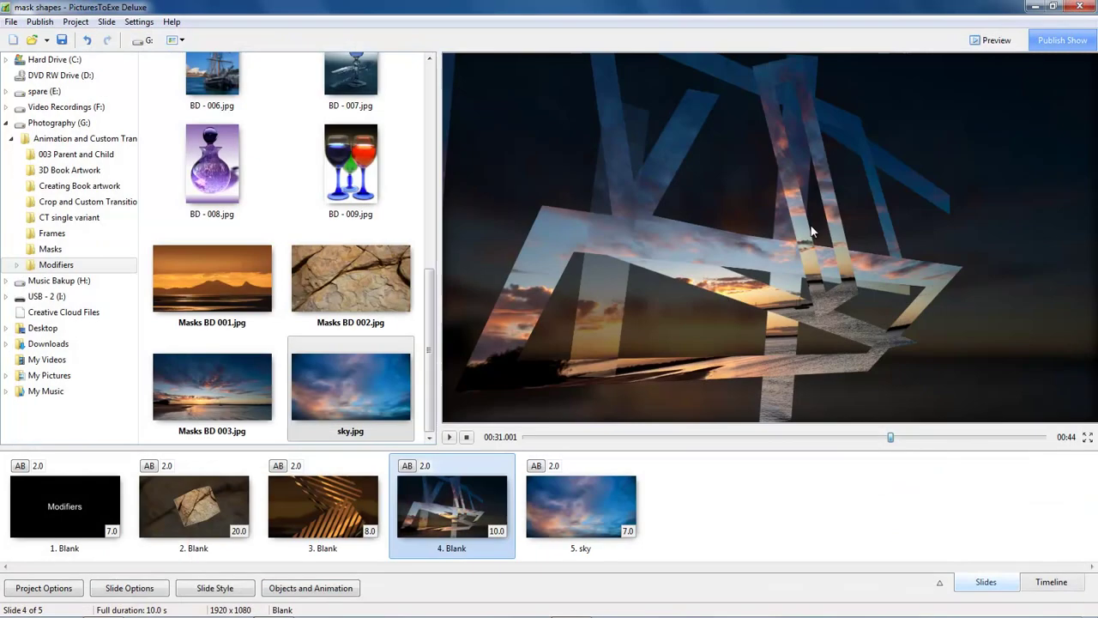
click(323, 521)
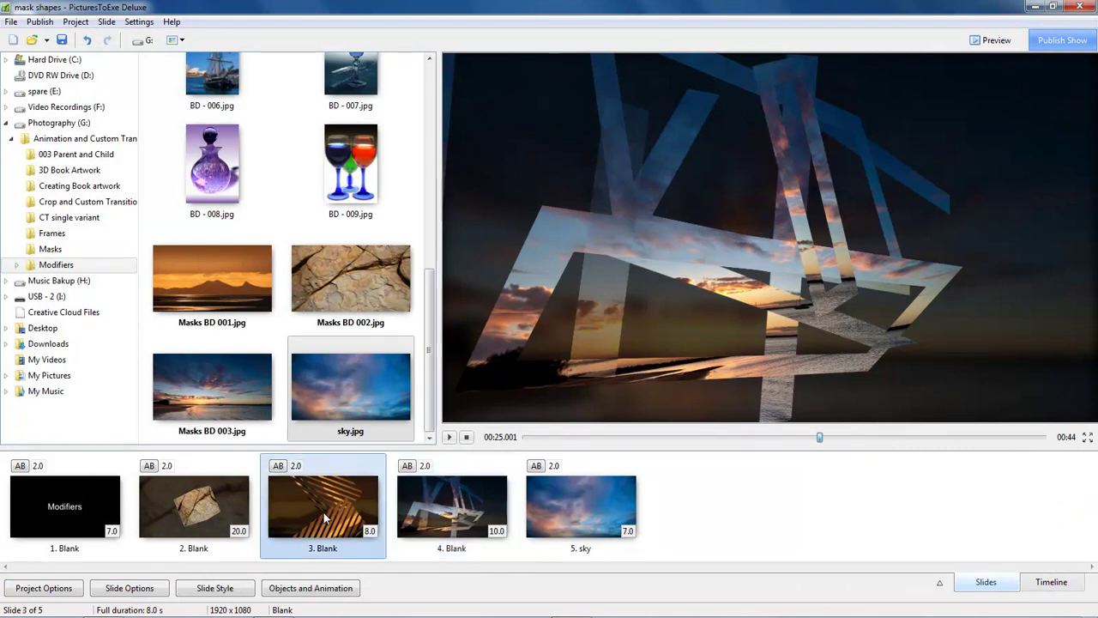
click(449, 438)
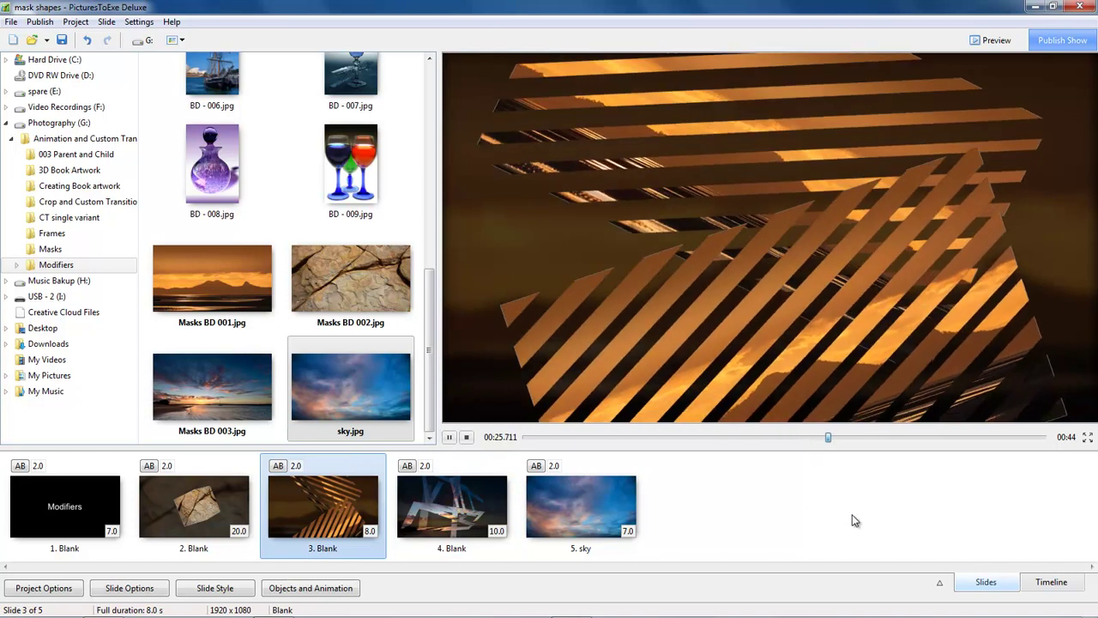